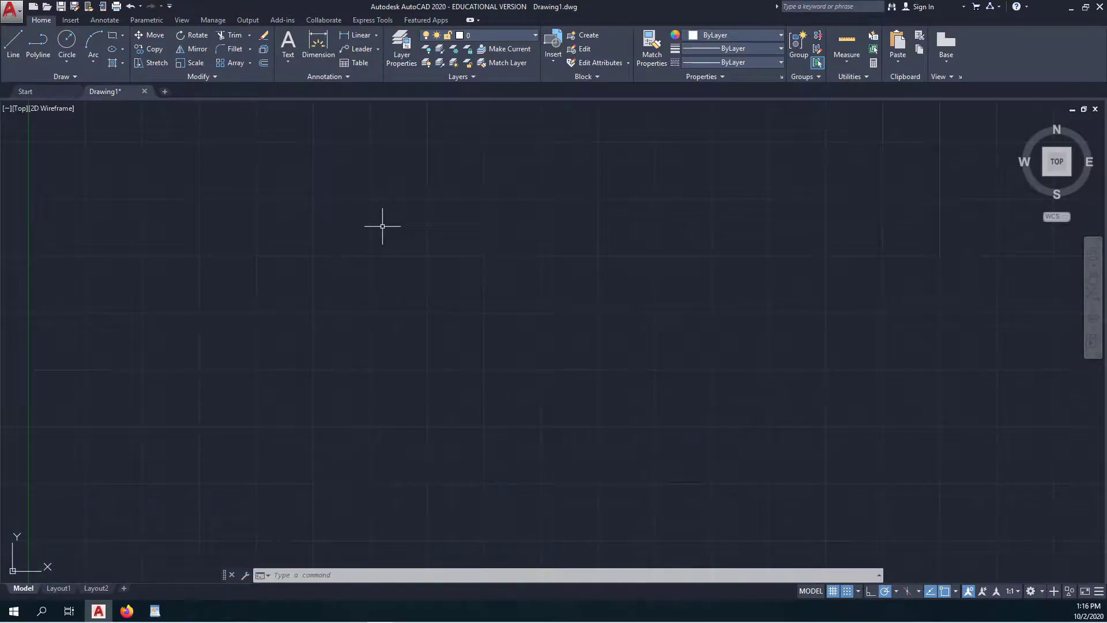
- Launch LINE from the L autocomplete suggestion so it asks for a first point
text(LIN)
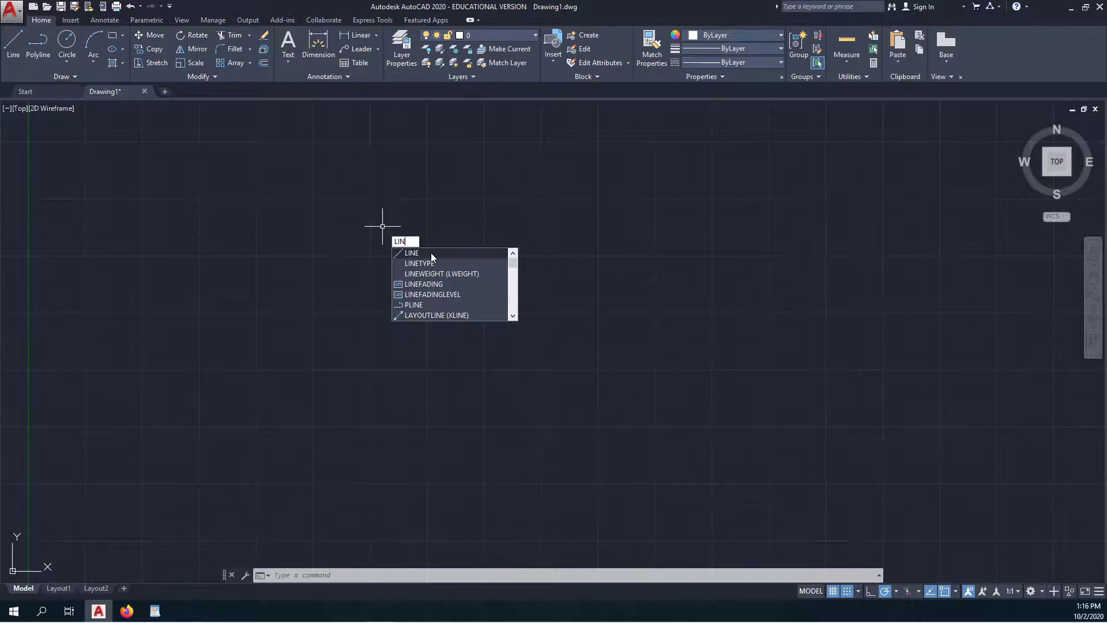
key(BackSpace)
key(BackSpace)
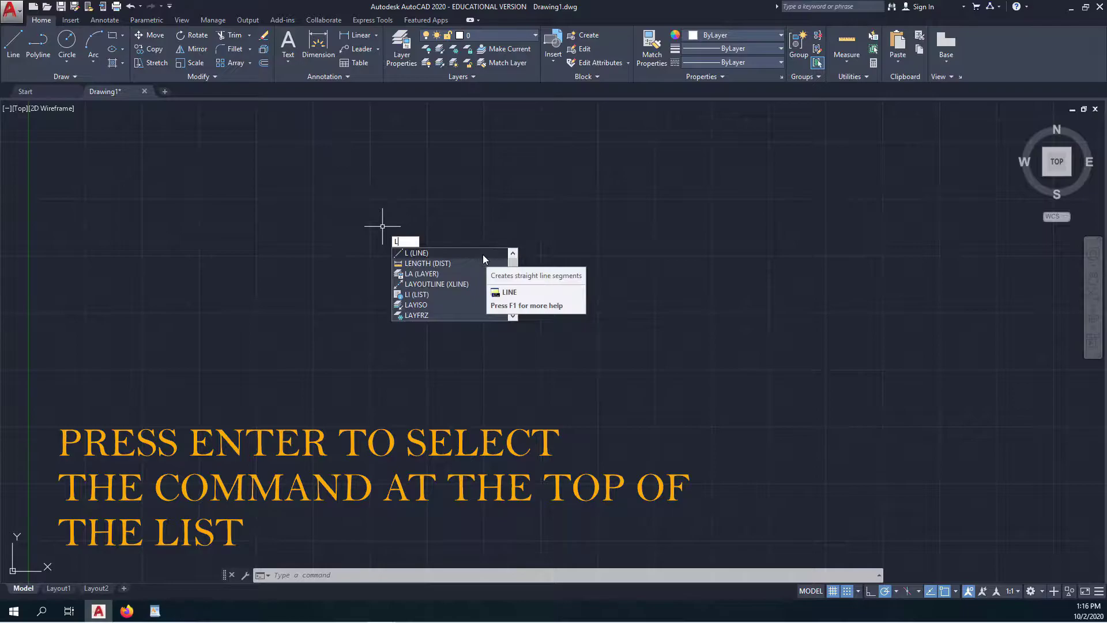
key(Return)
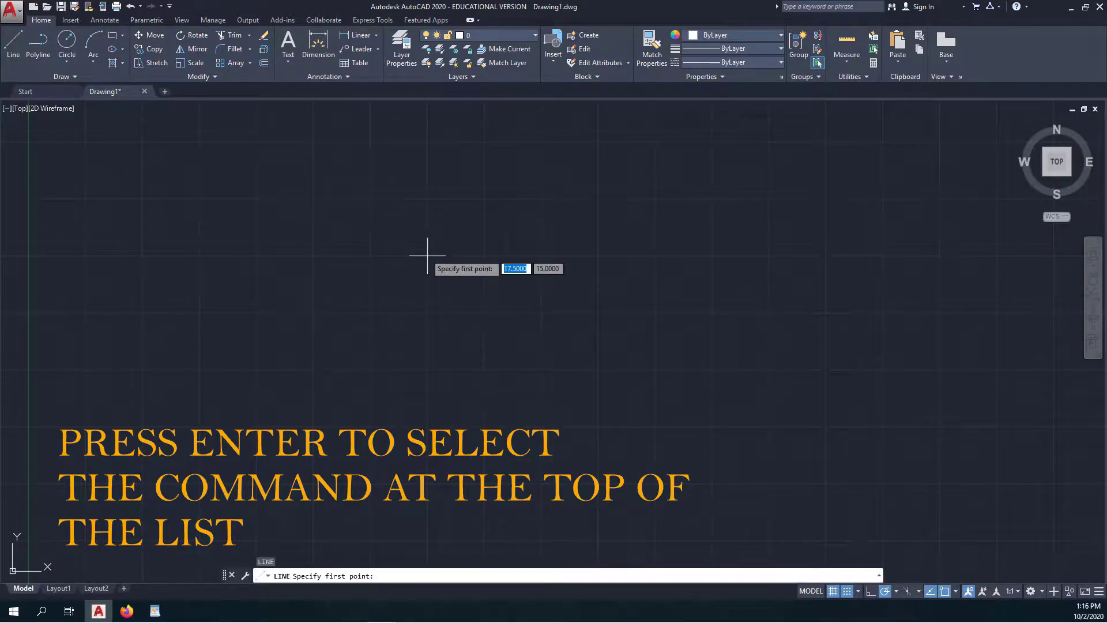
- Draw a single line sloping up from the left side toward the upper middle
click(142, 313)
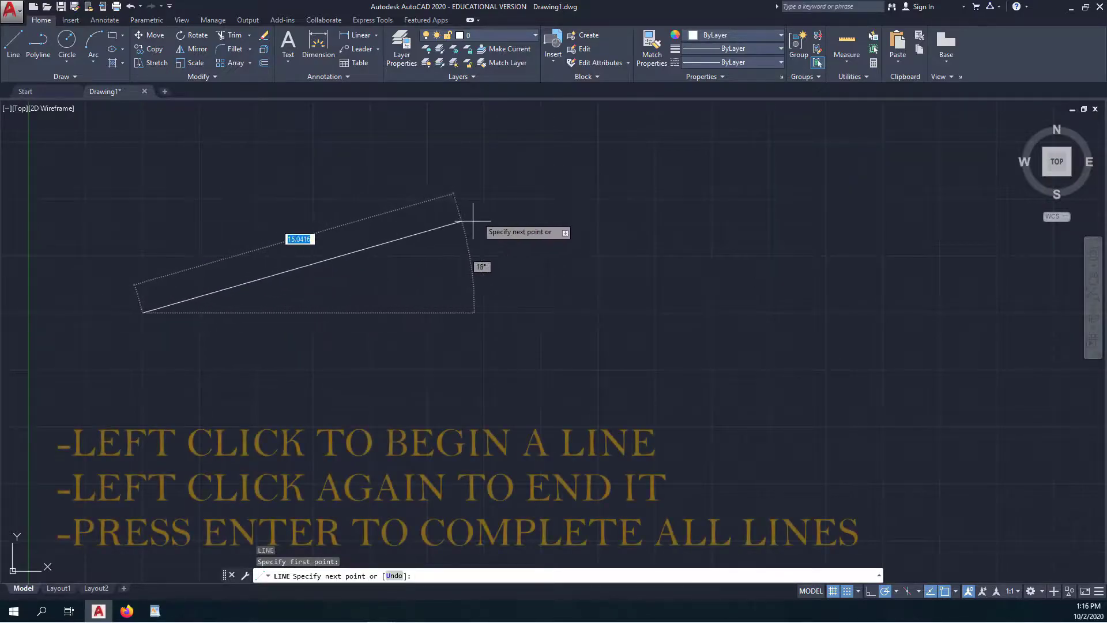
click(678, 244)
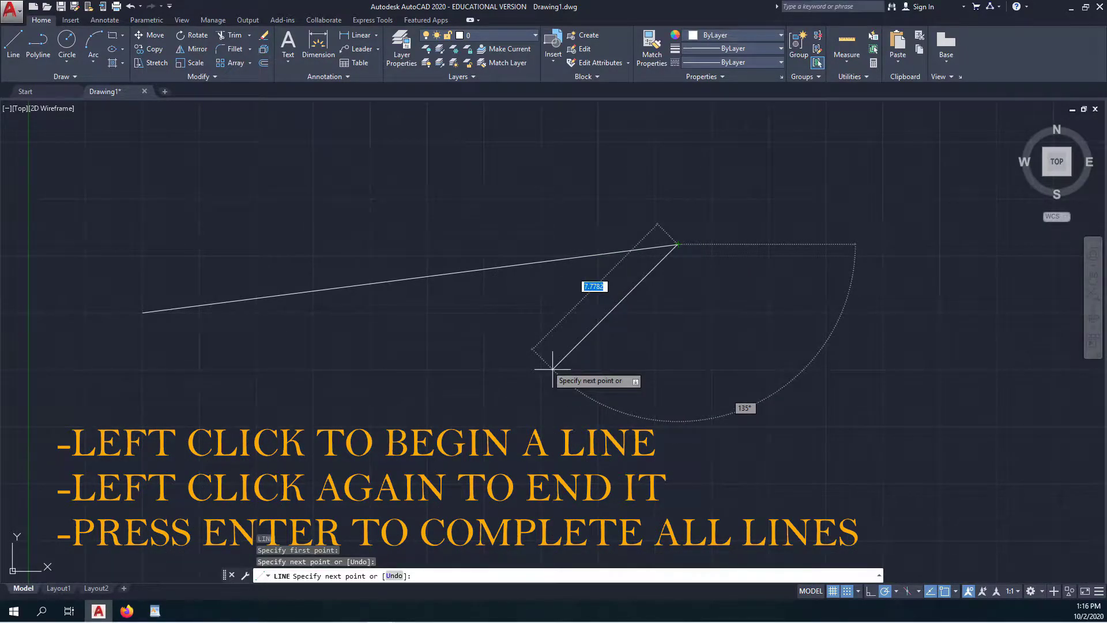
key(Return)
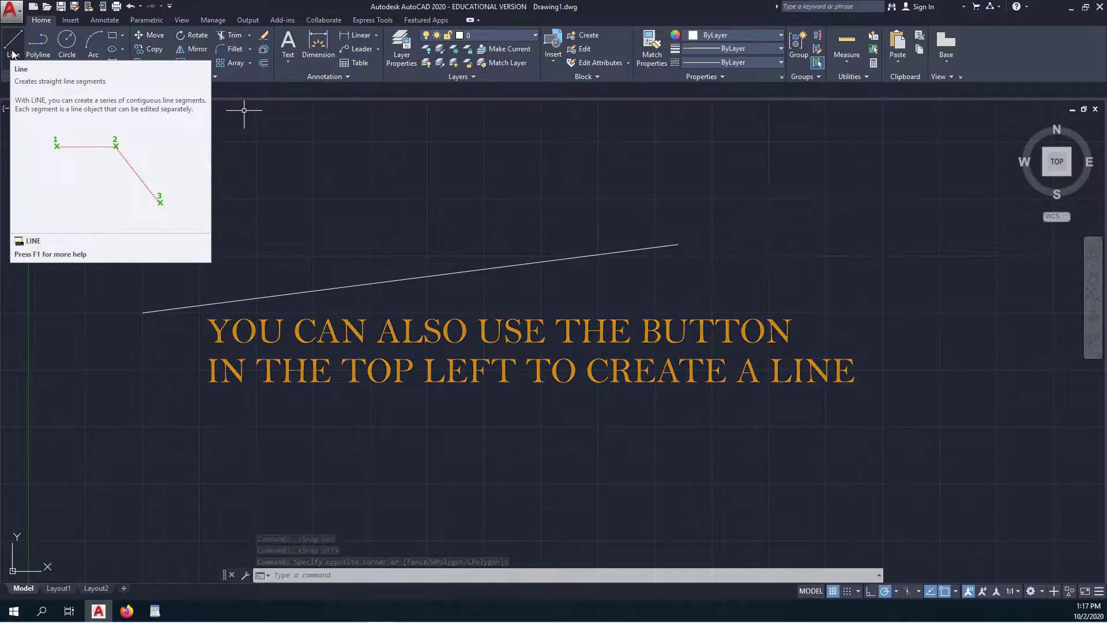
- Toggle grid snap off, back on, and off again
click(14, 45)
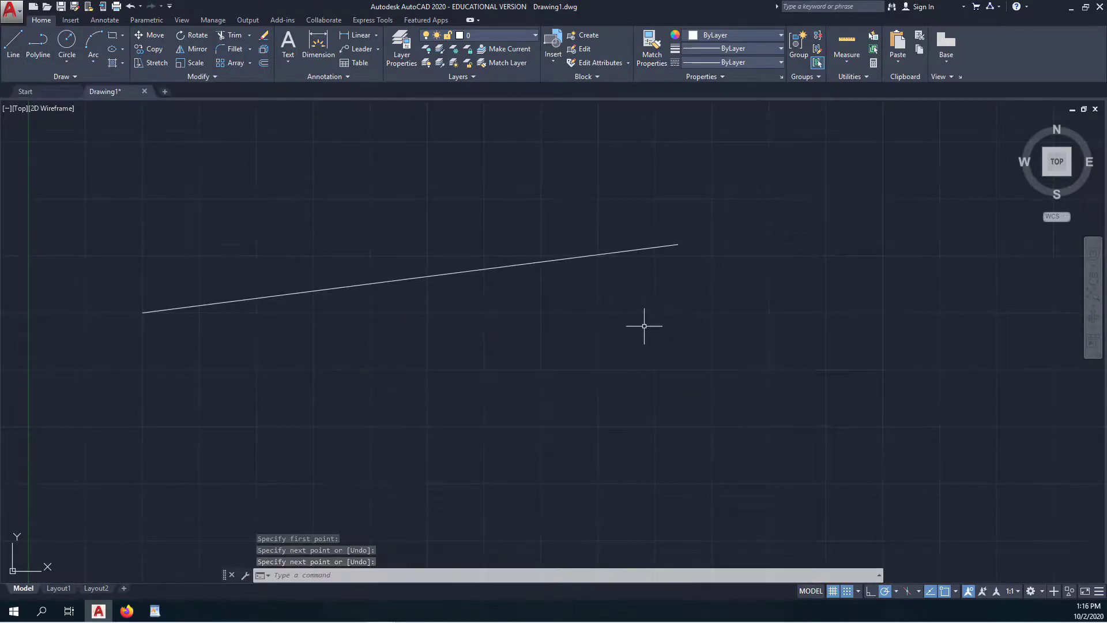
click(847, 592)
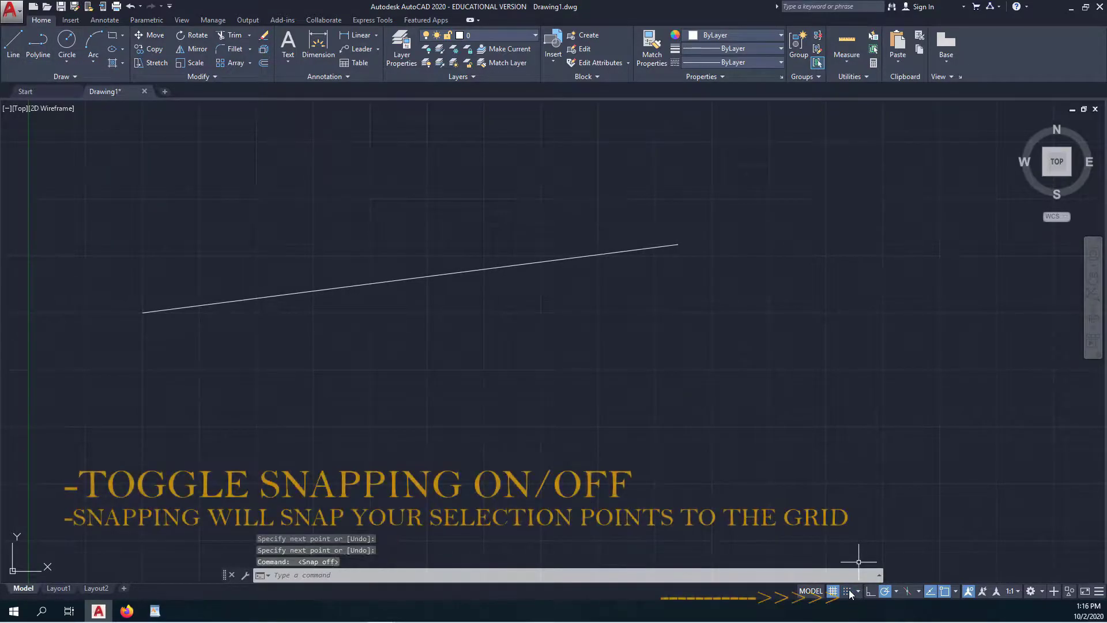
click(847, 591)
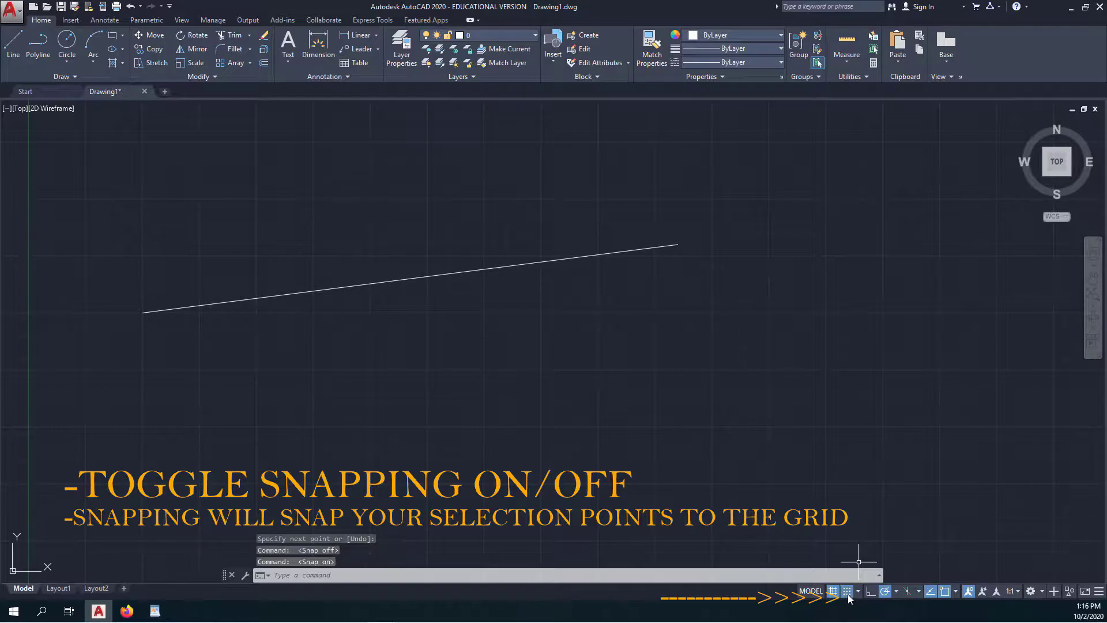
click(848, 591)
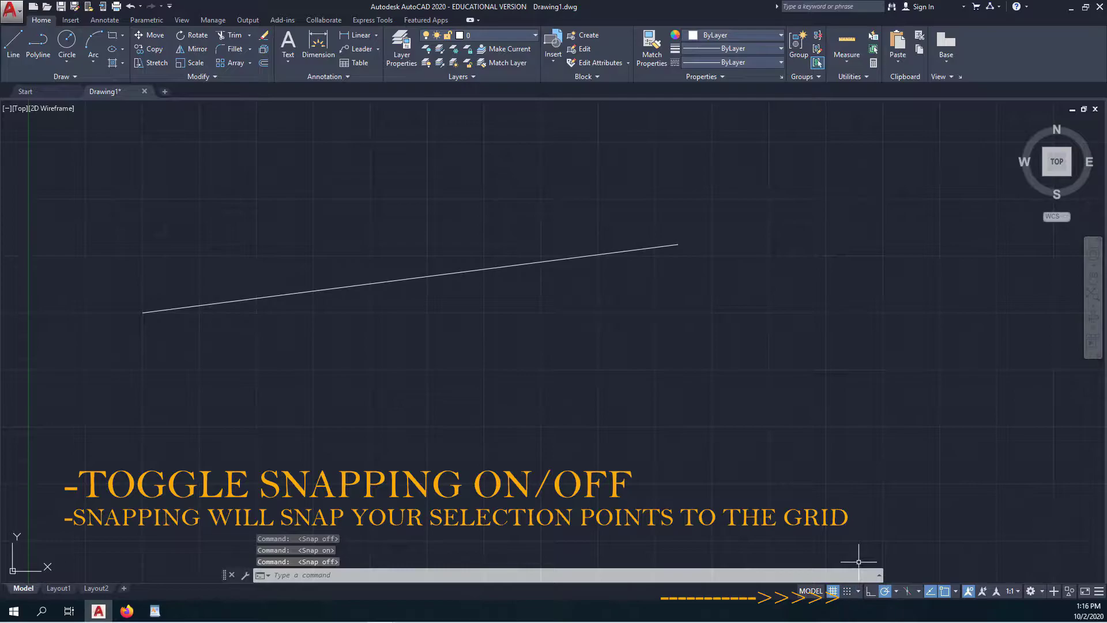
- Draw a second sloped line, then undo all drawn lines with Ctrl+Z
text(l)
key(Return)
click(255, 368)
click(748, 295)
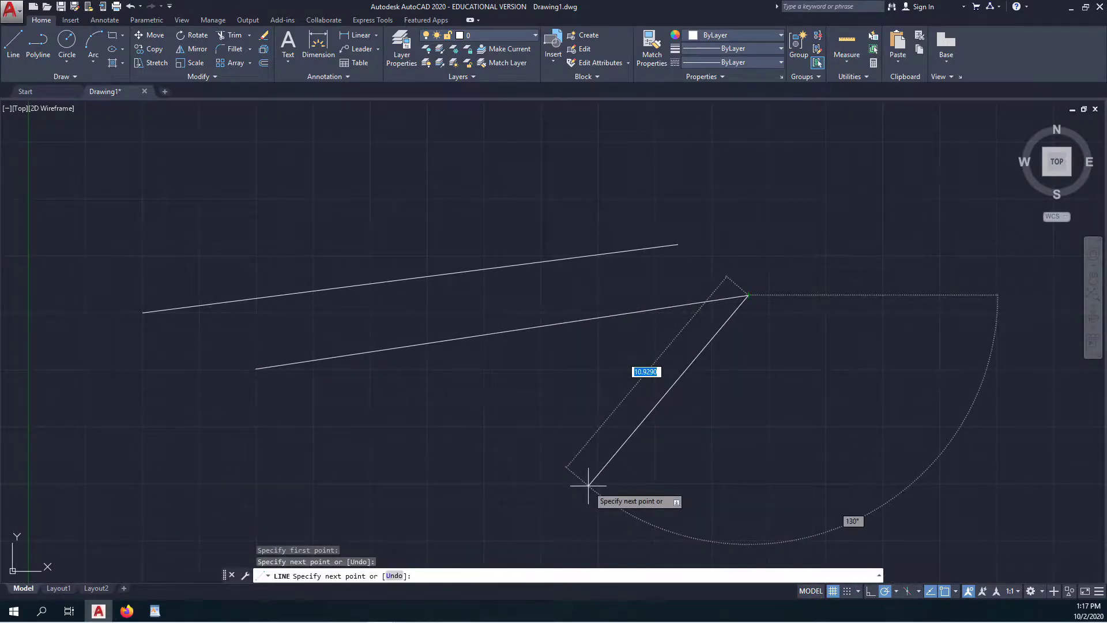
key(Escape)
key(ctrl+z)
key(ctrl+z)
key(ctrl+z)
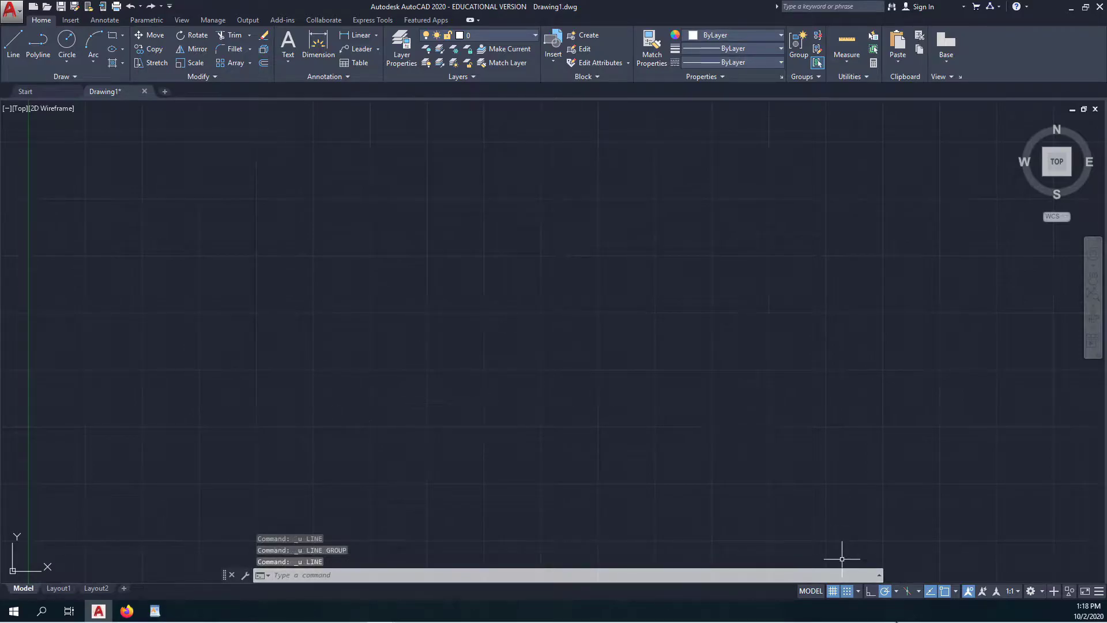
- With Ortho on, draw the open outer frame's left, top, right and bottom sides
click(870, 593)
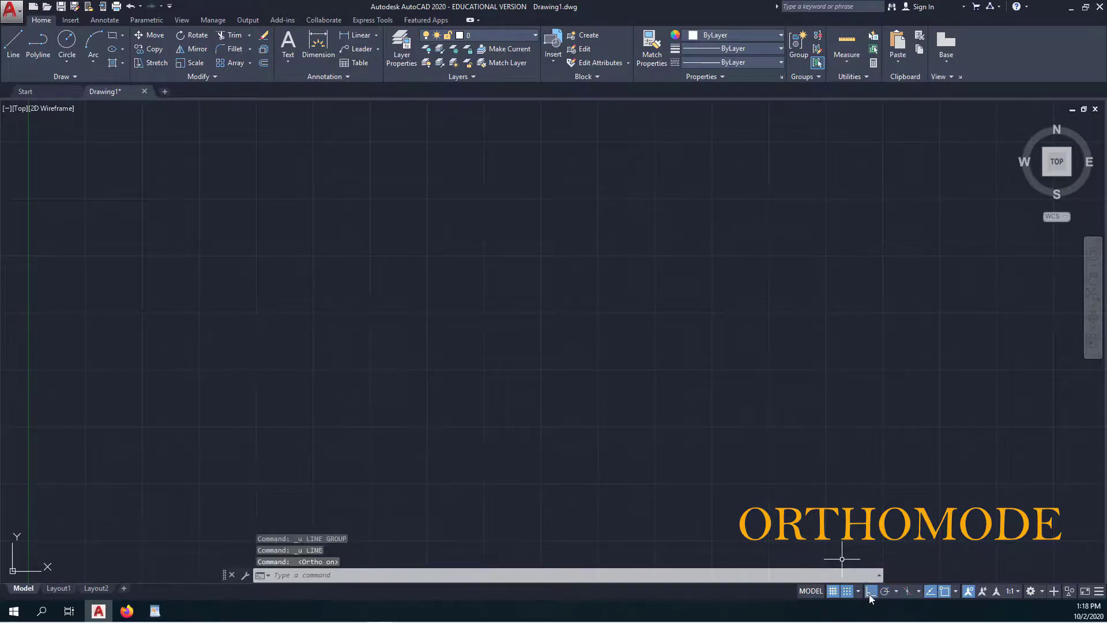
text(l)
key(Return)
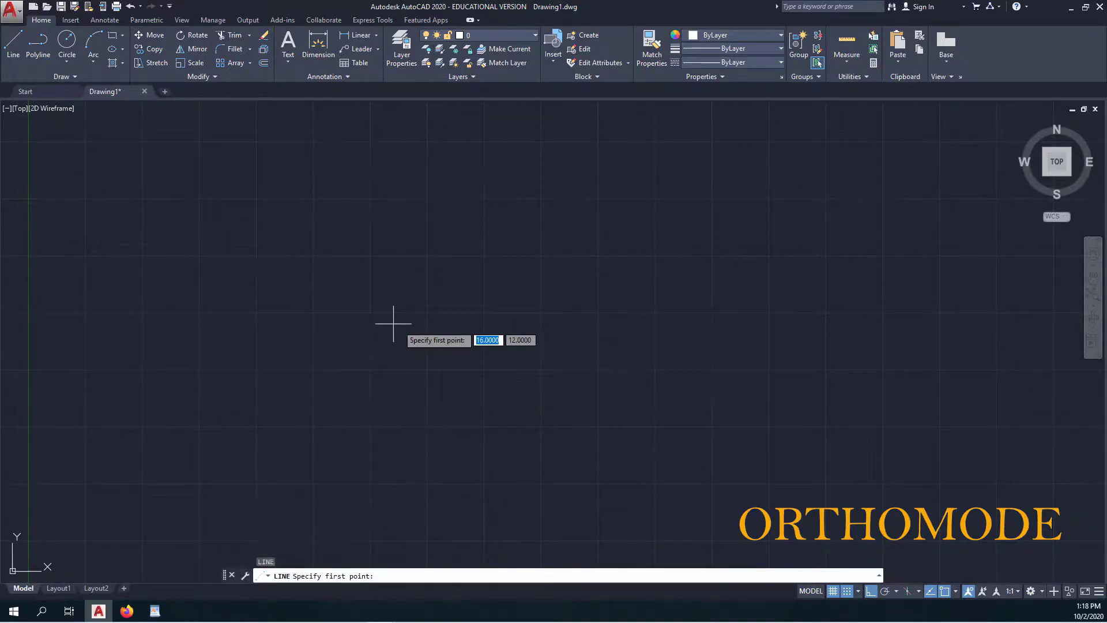
click(234, 347)
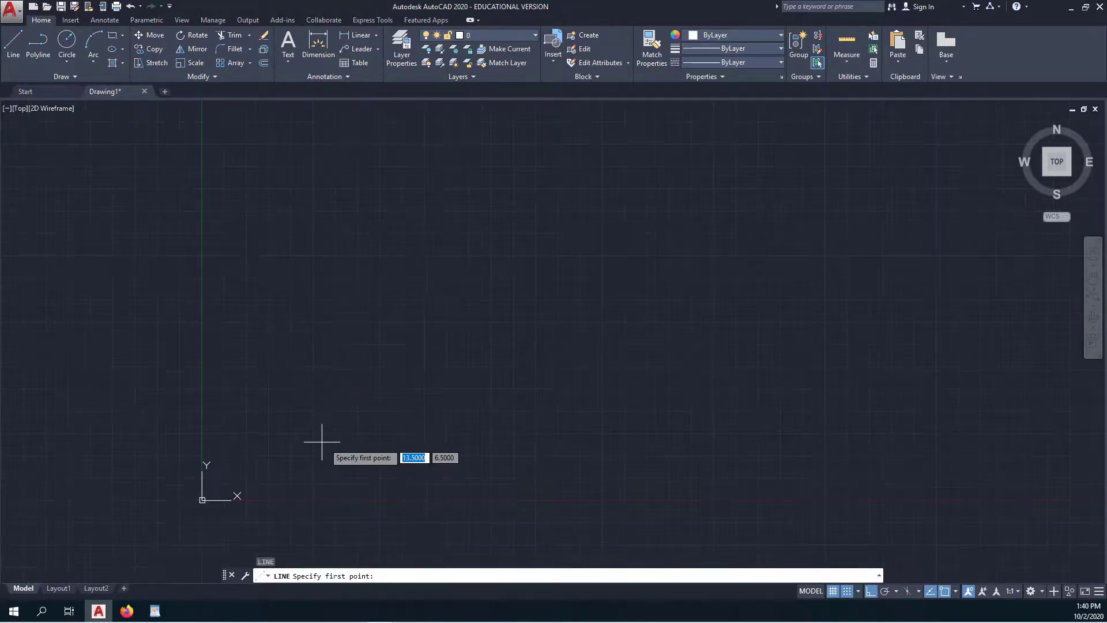
click(322, 442)
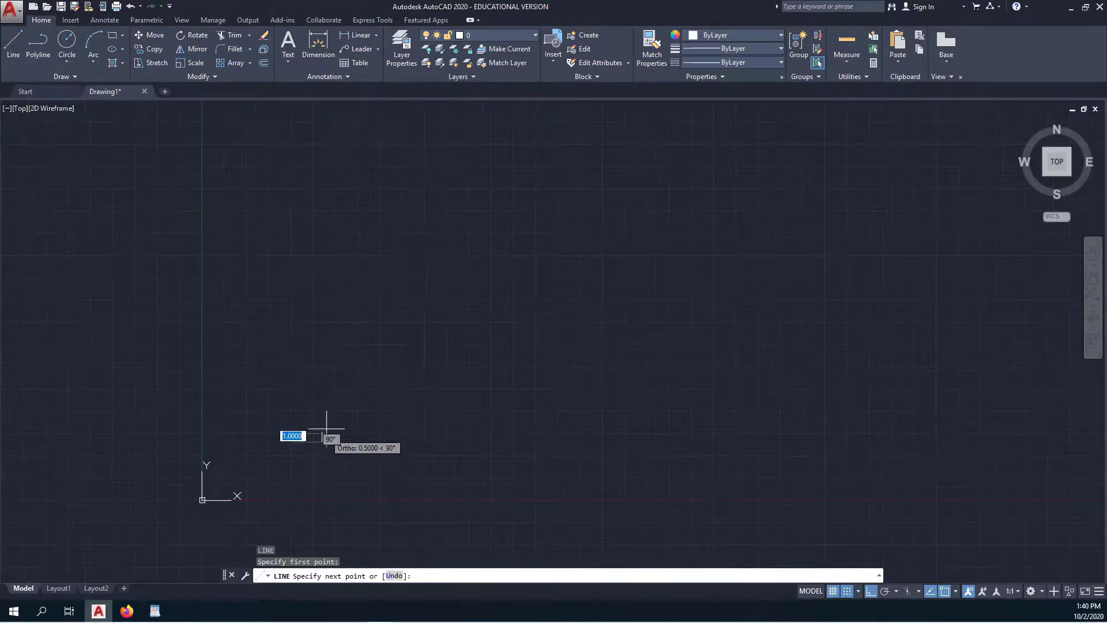
click(322, 198)
click(825, 198)
click(824, 459)
click(438, 459)
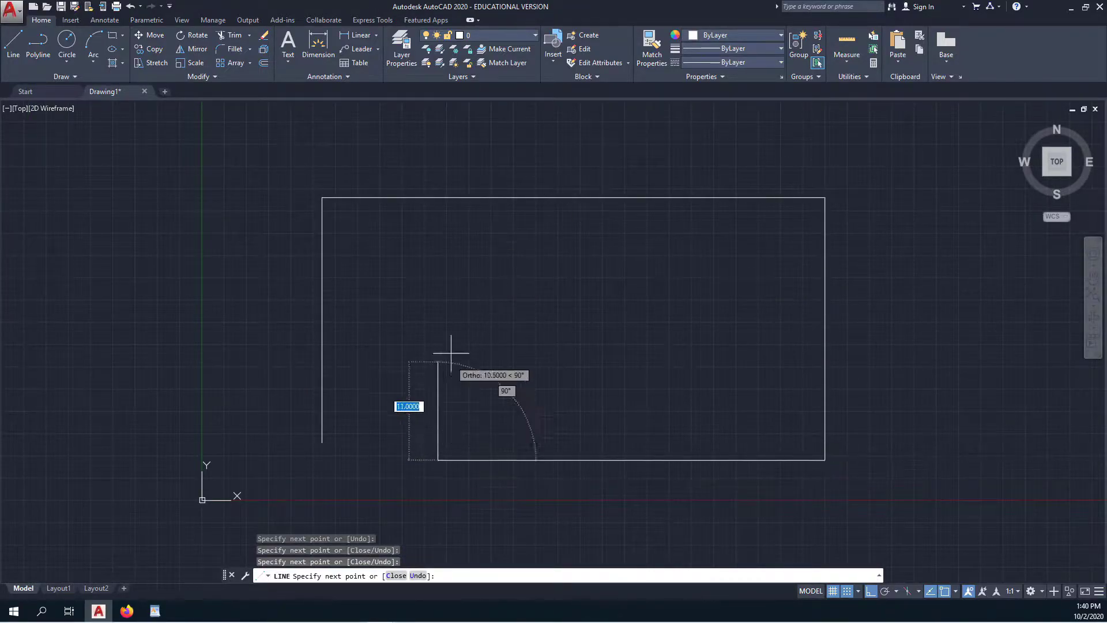
- Continue the spiral inward with the middle and inner rectangle edges
click(438, 278)
click(723, 278)
click(723, 398)
click(527, 397)
click(527, 327)
click(647, 327)
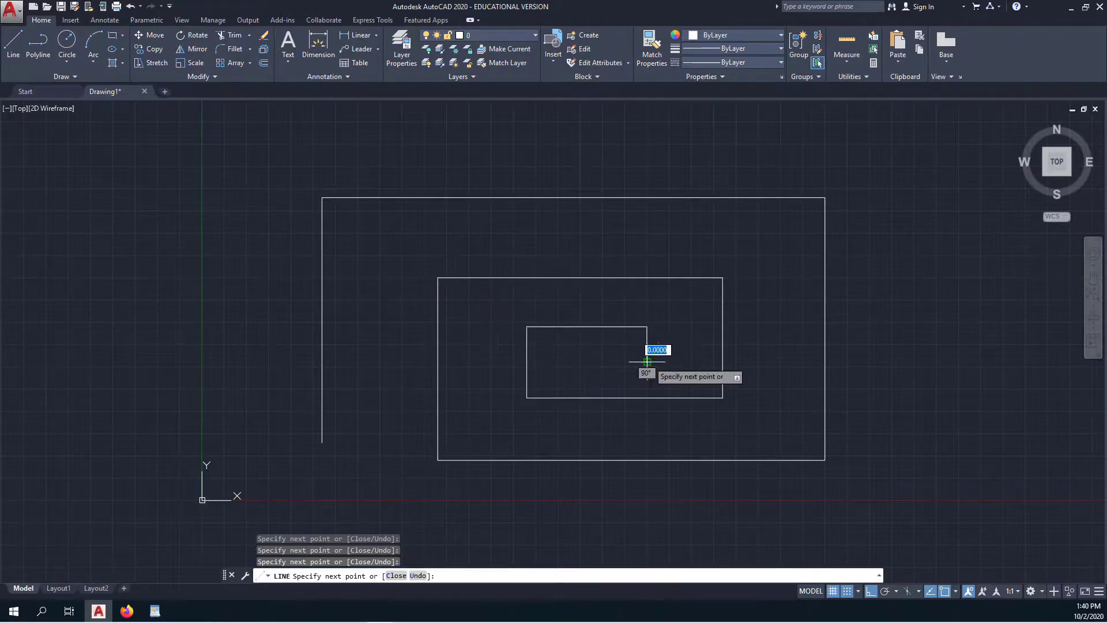
click(647, 362)
- Add the small notched centre shape with a slanted corner, then turn Ortho off
click(590, 361)
click(589, 341)
click(626, 340)
click(647, 362)
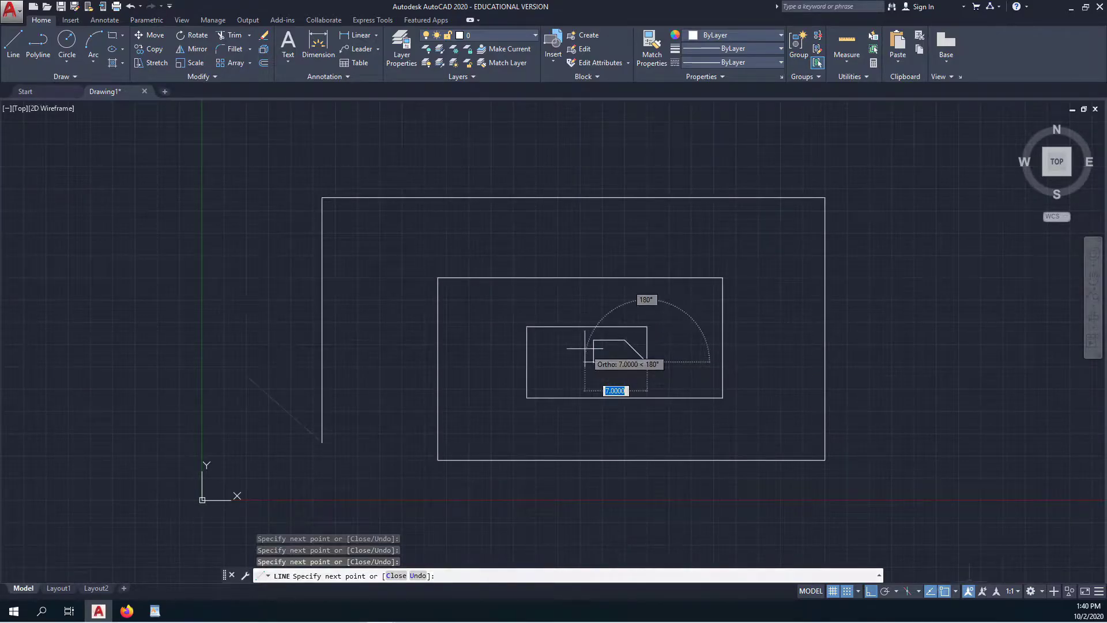
click(846, 591)
click(846, 591)
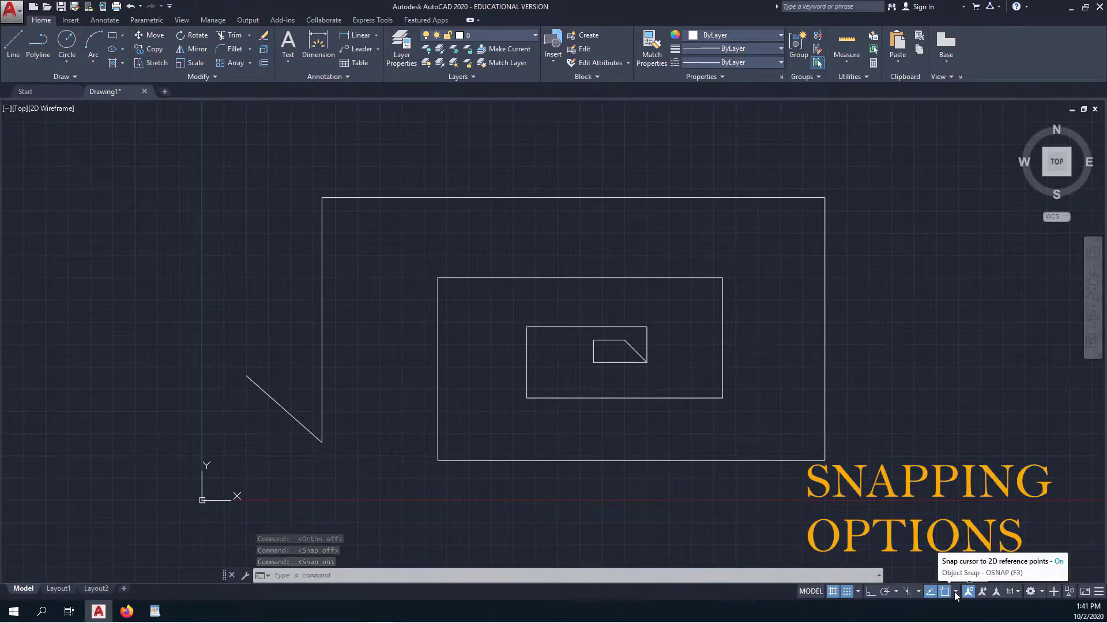
- Enable Midpoint object snap and draw a diamond of lines joining the rectangle edge midpoints
click(956, 591)
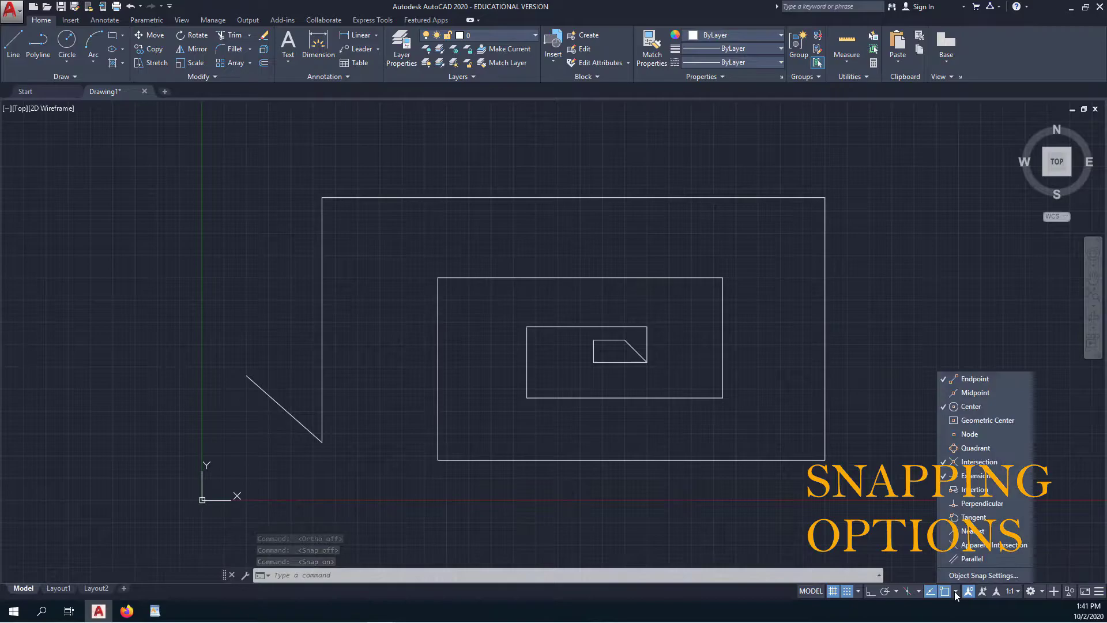
click(984, 393)
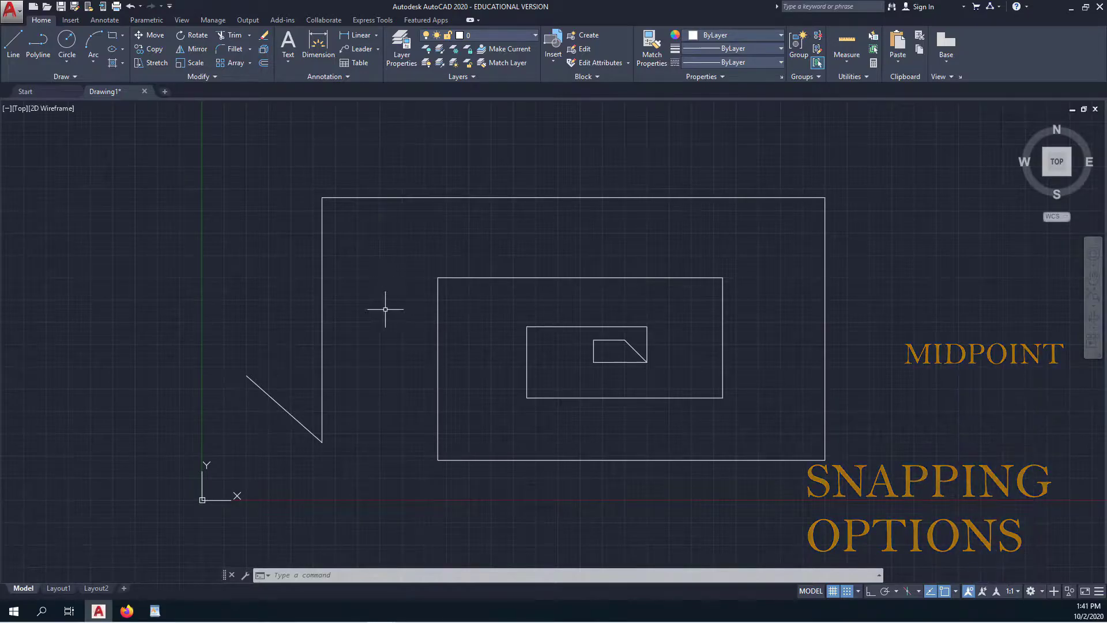
text(l)
key(Return)
click(573, 278)
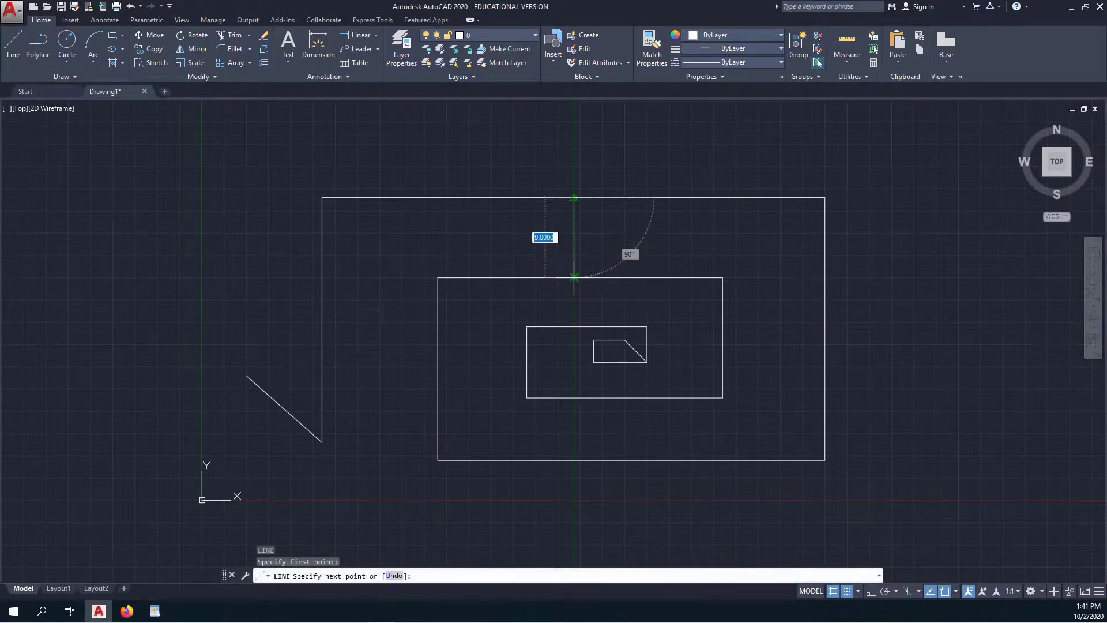
click(323, 320)
click(624, 397)
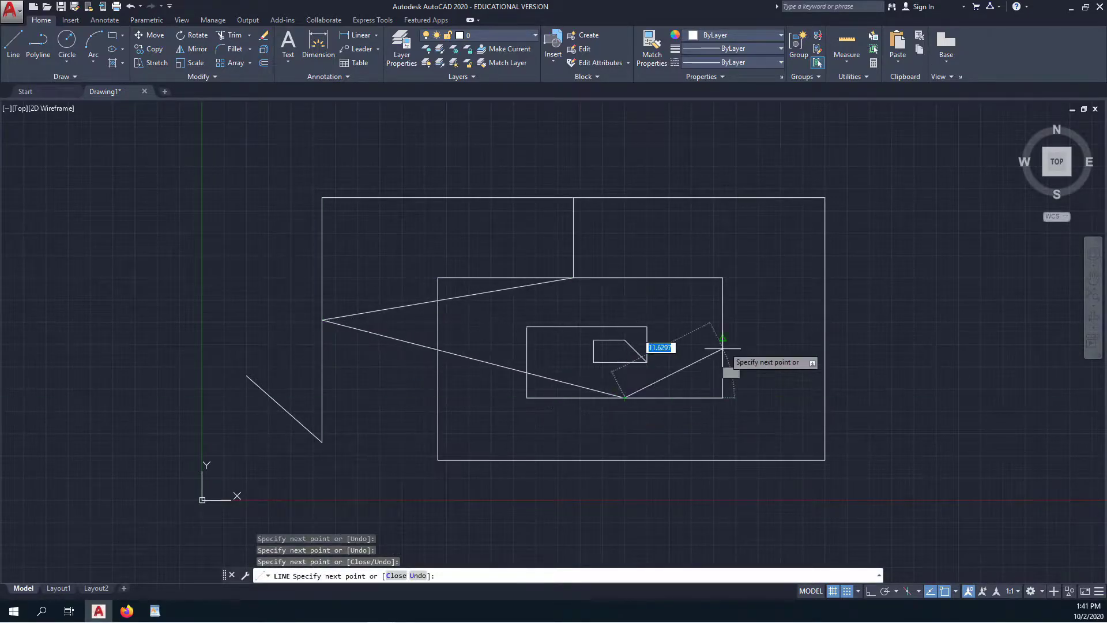
click(825, 328)
click(573, 278)
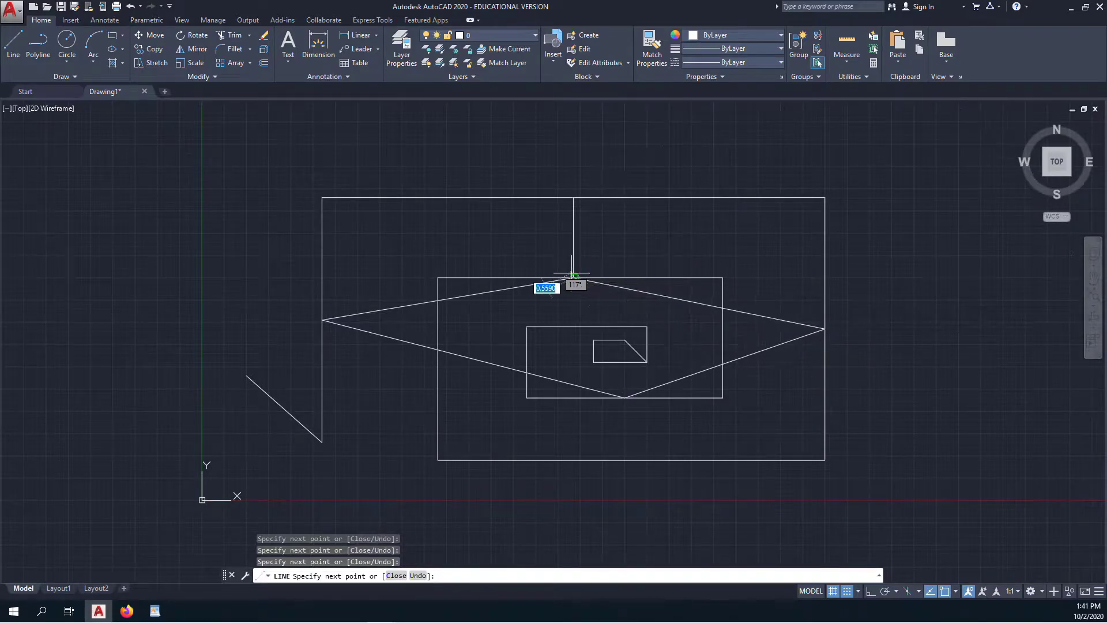
click(586, 326)
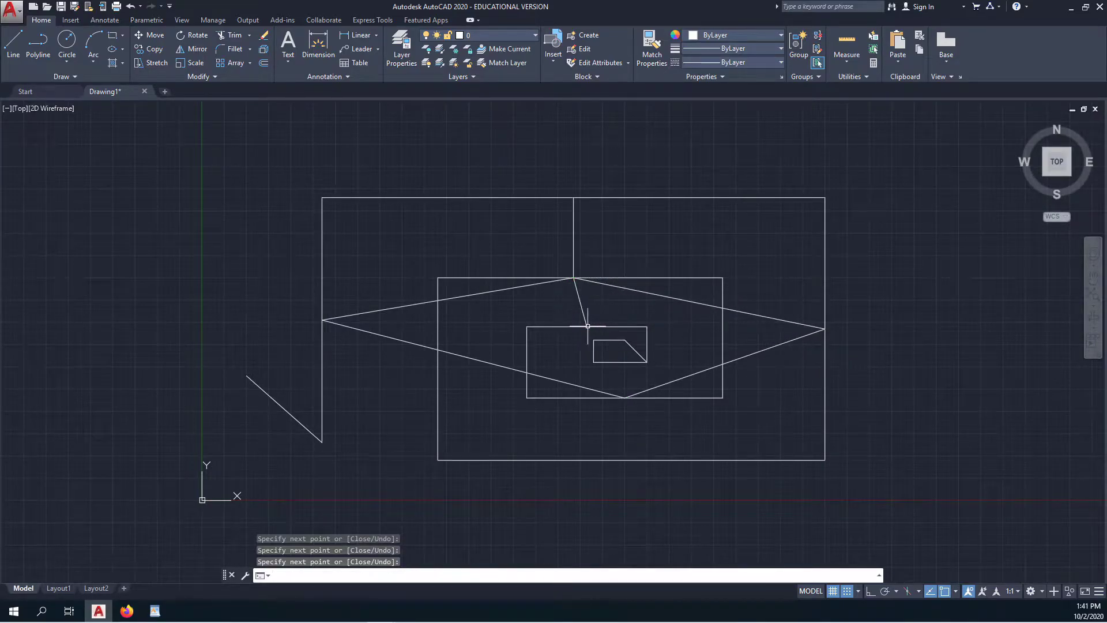
key(Return)
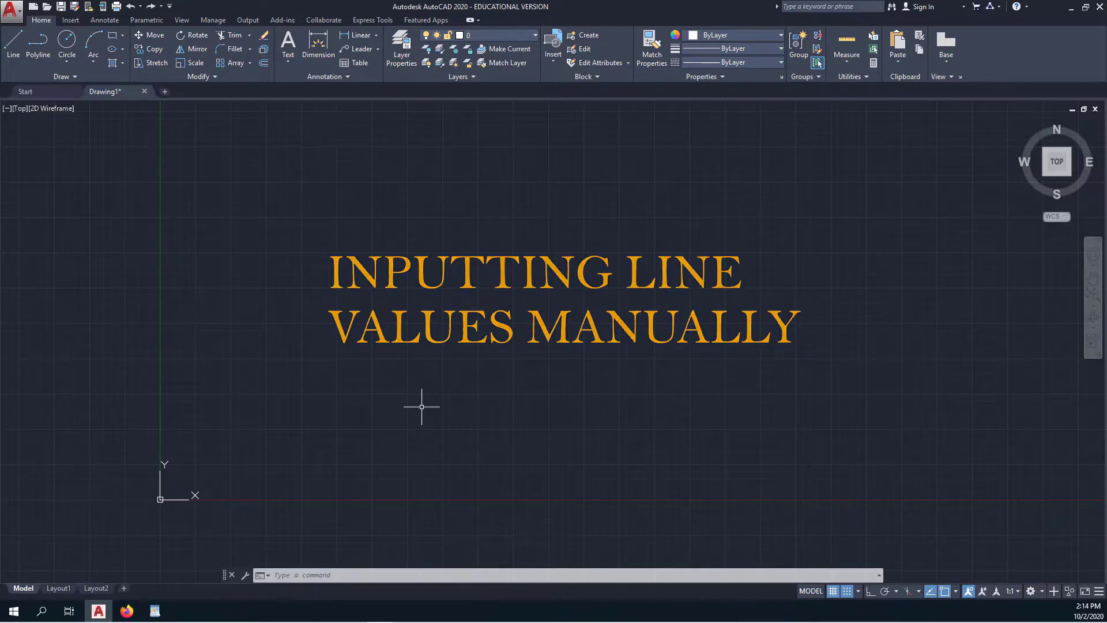
text(L)
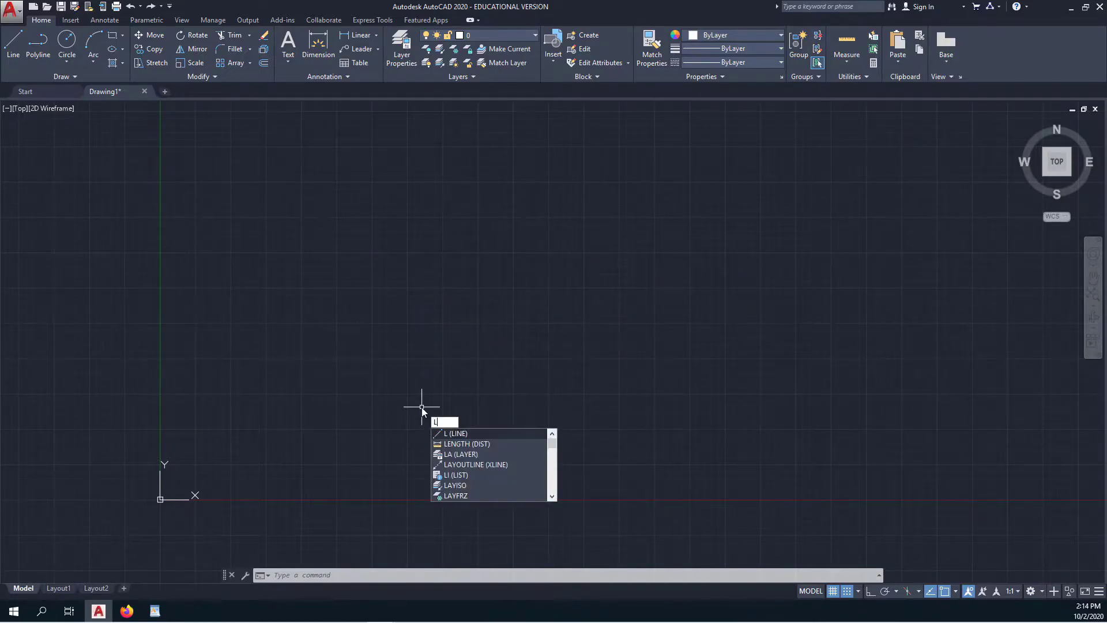
key(Return)
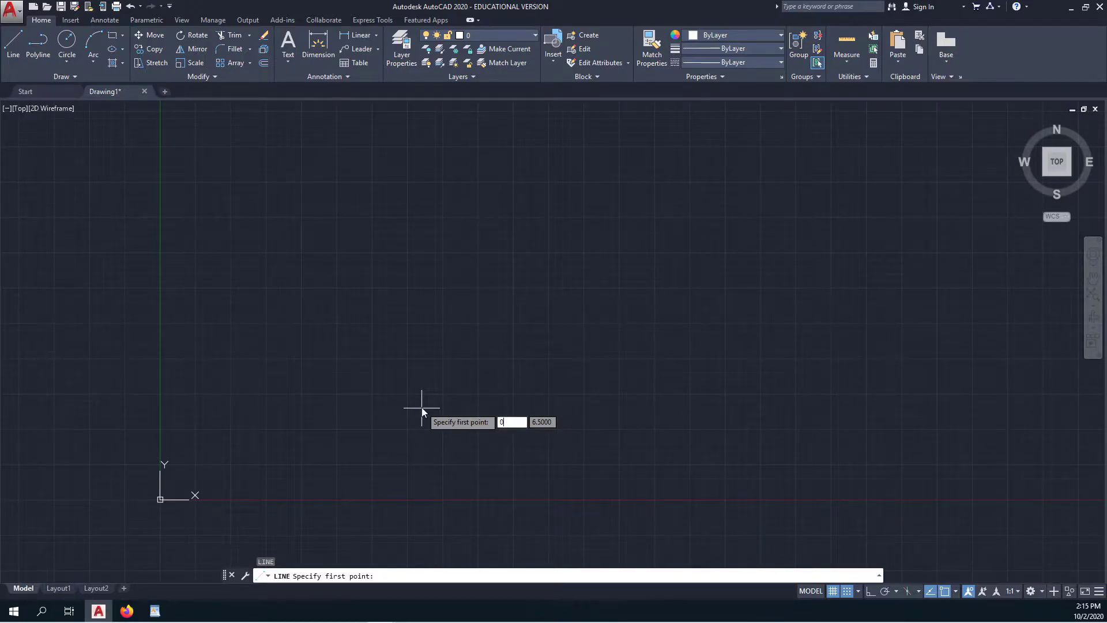
key(Tab)
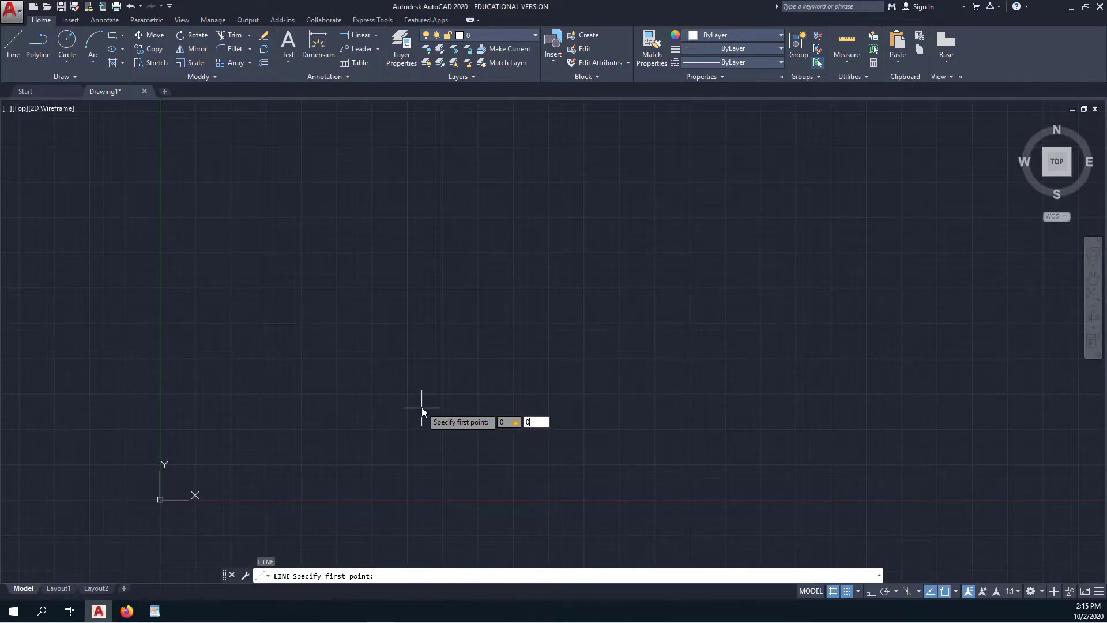
key(Return)
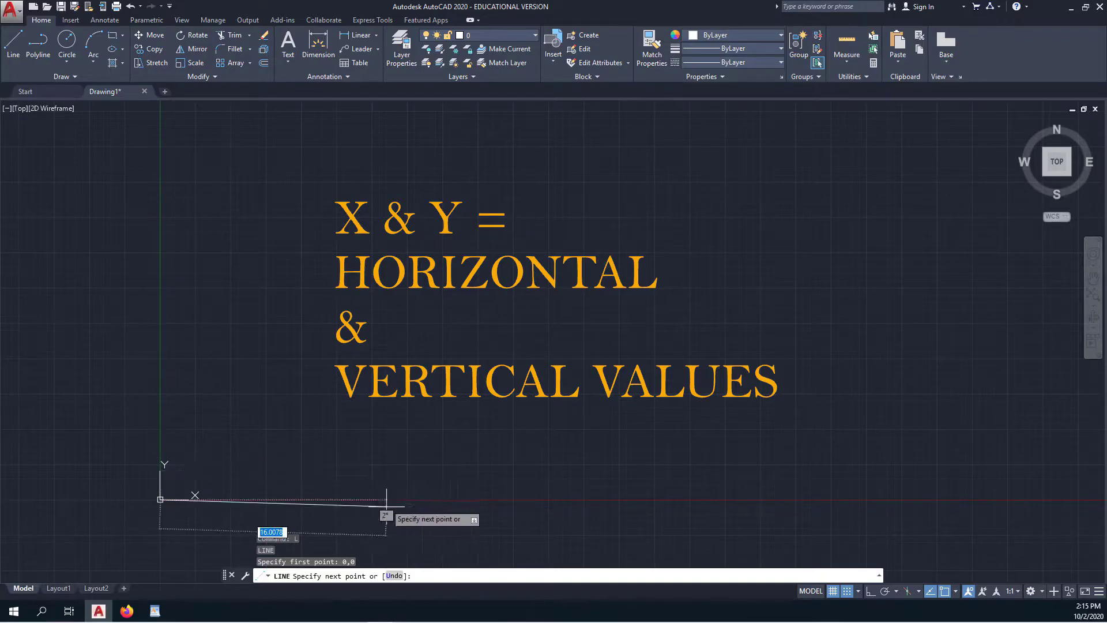
key(F8)
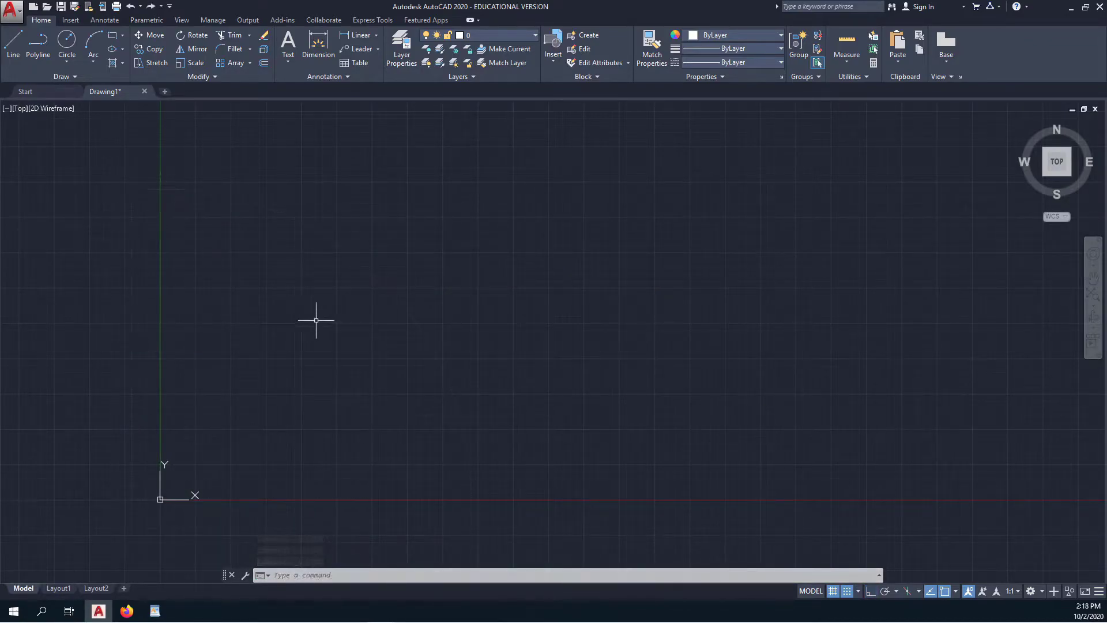
- With Ortho on, draw the square's 10-unit bottom and right sides
click(871, 591)
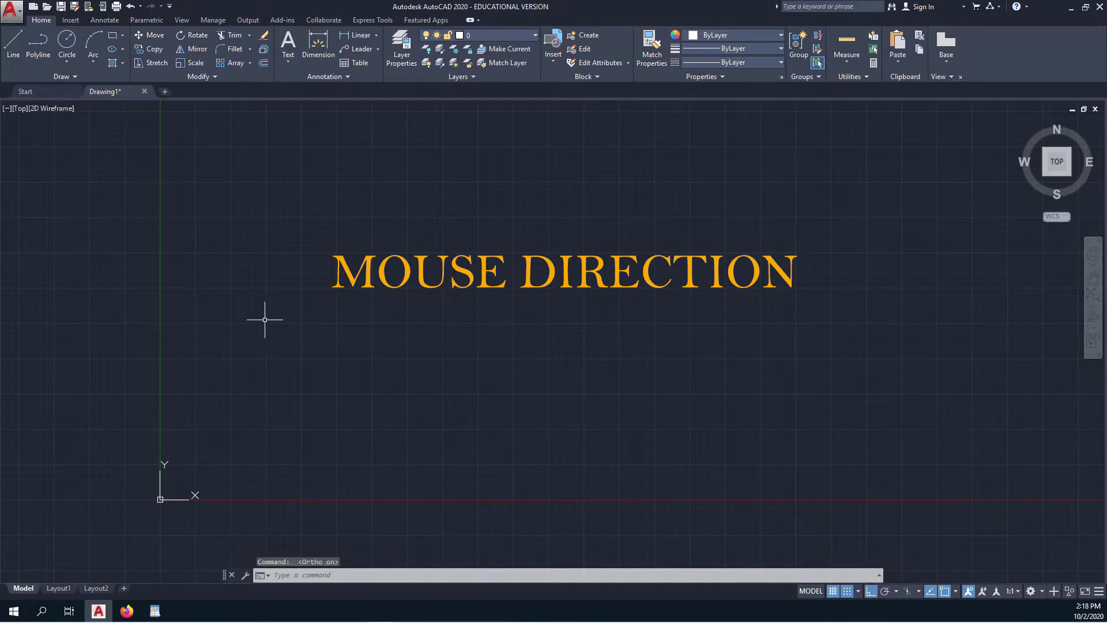
text(l)
key(Return)
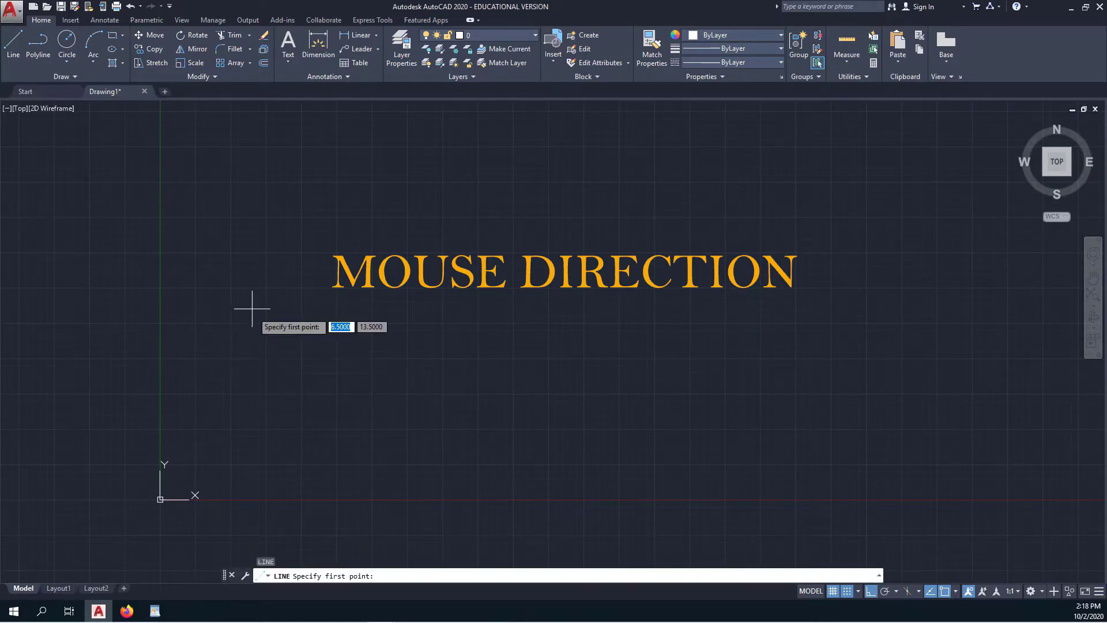
click(231, 323)
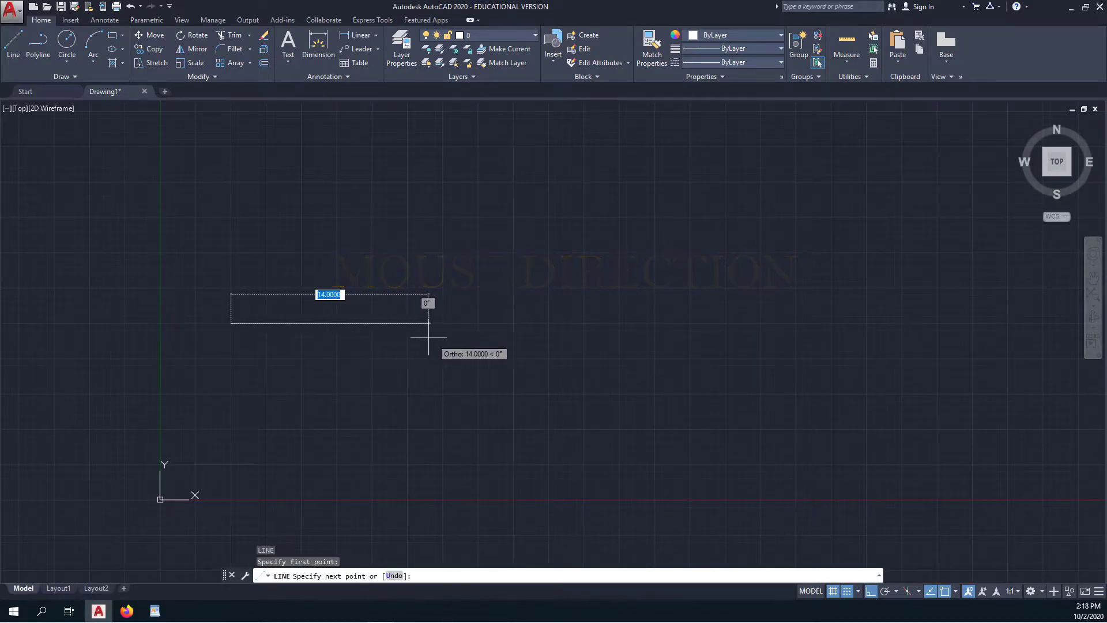
text(10)
key(Return)
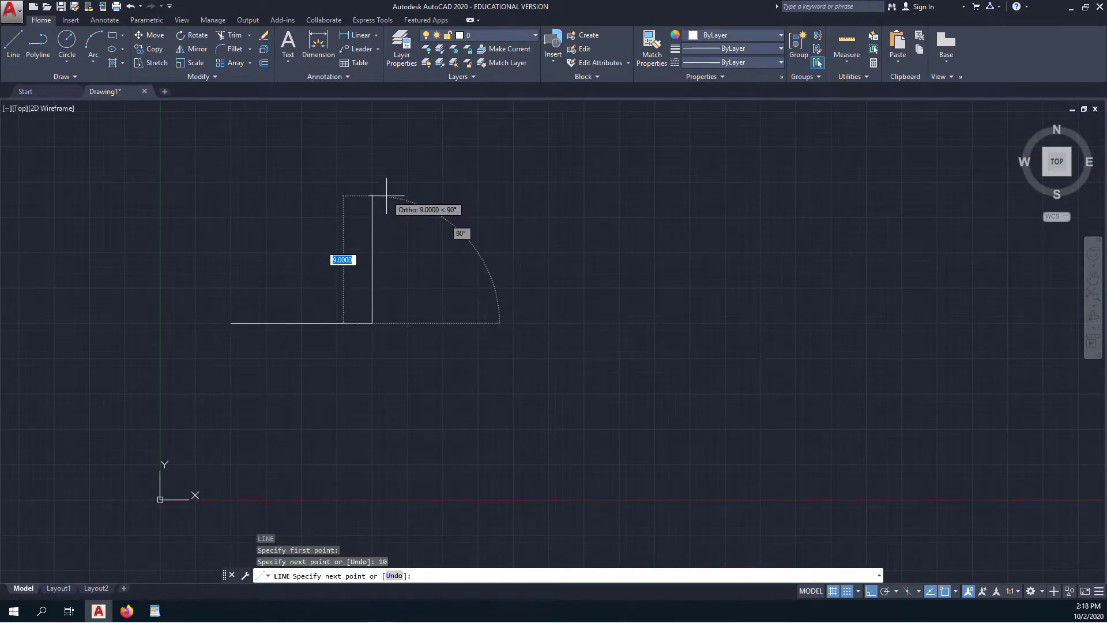
text(10)
key(Return)
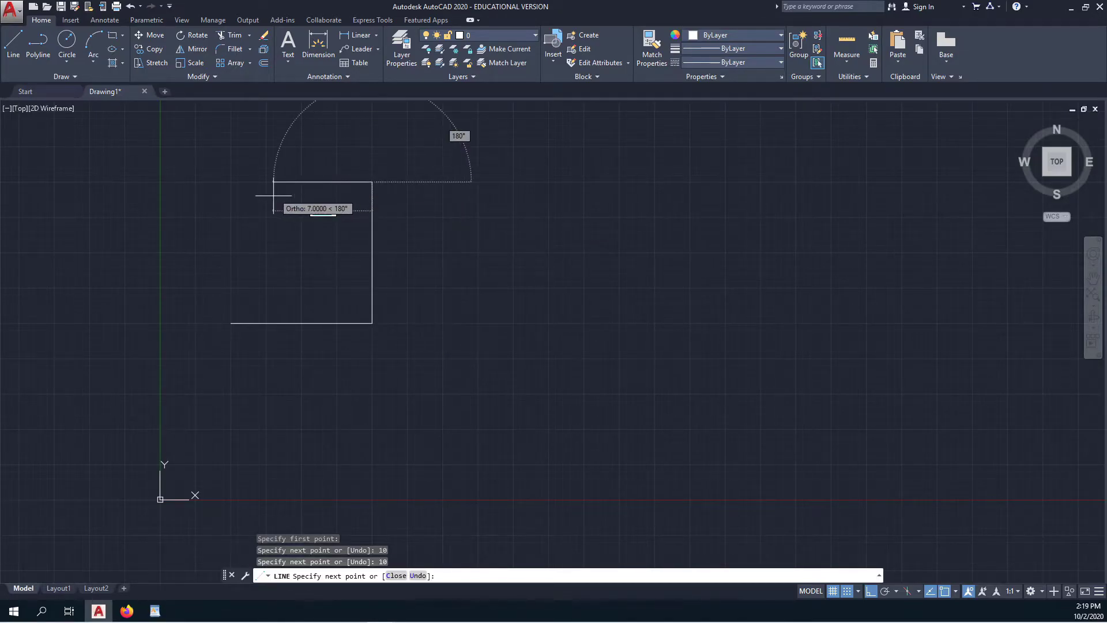
- Close the square with 10-unit top and left sides, then begin a line to its right
text(10)
key(Return)
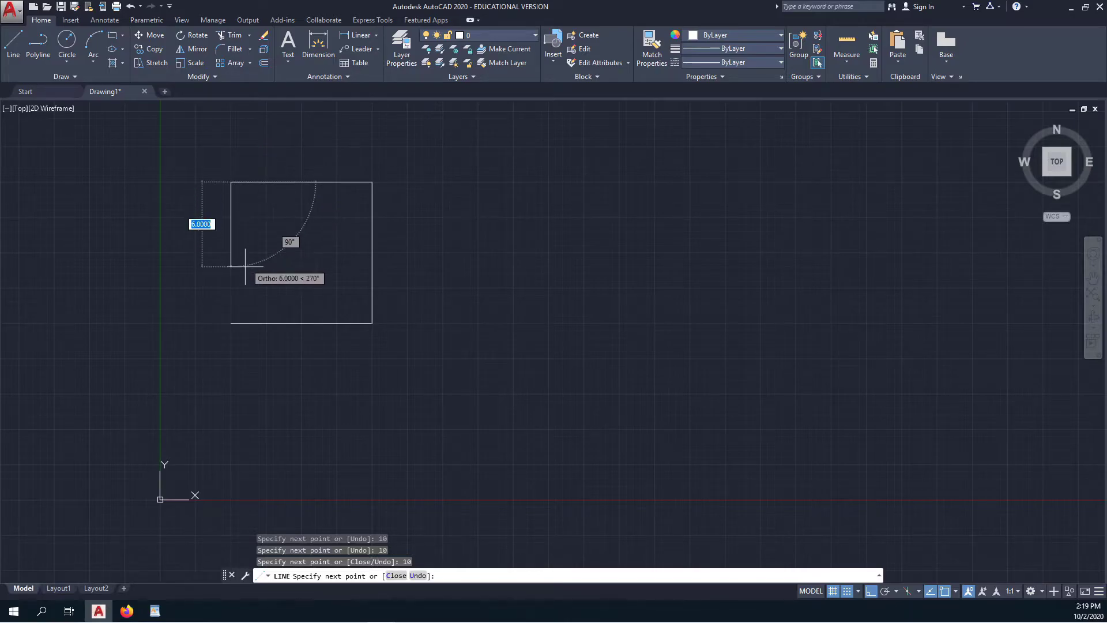
text(10)
key(Return)
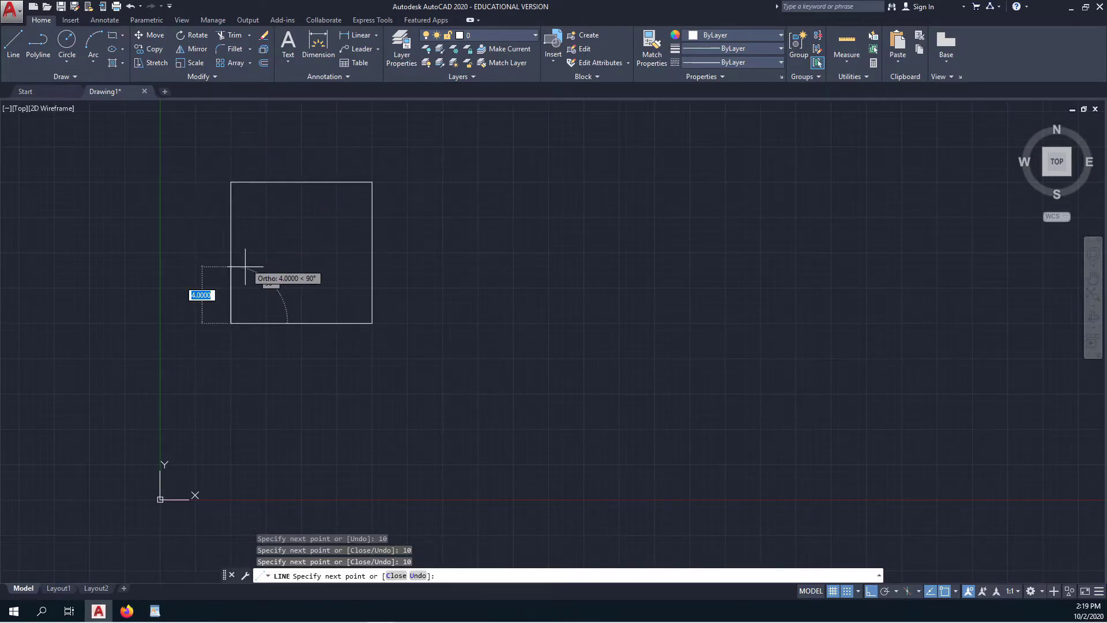
key(Return)
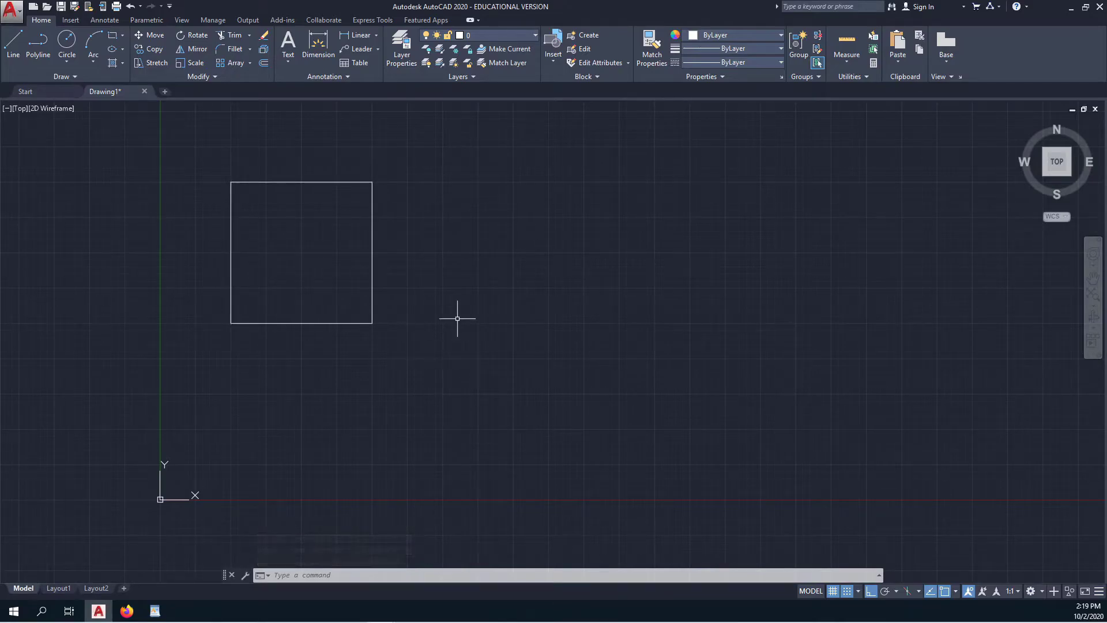
key(Return)
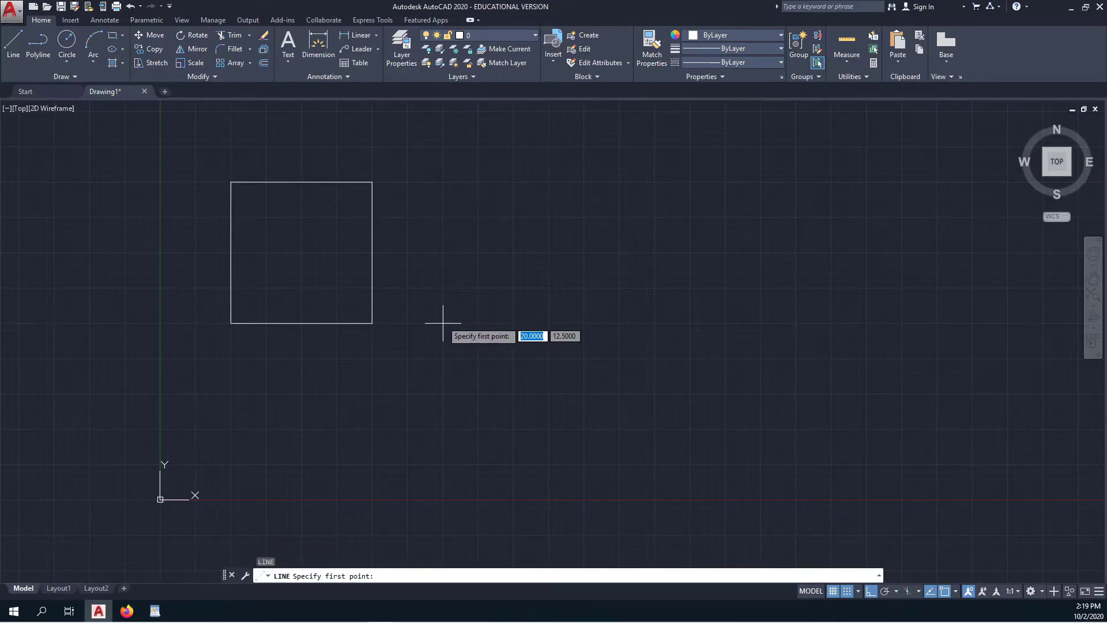
click(443, 323)
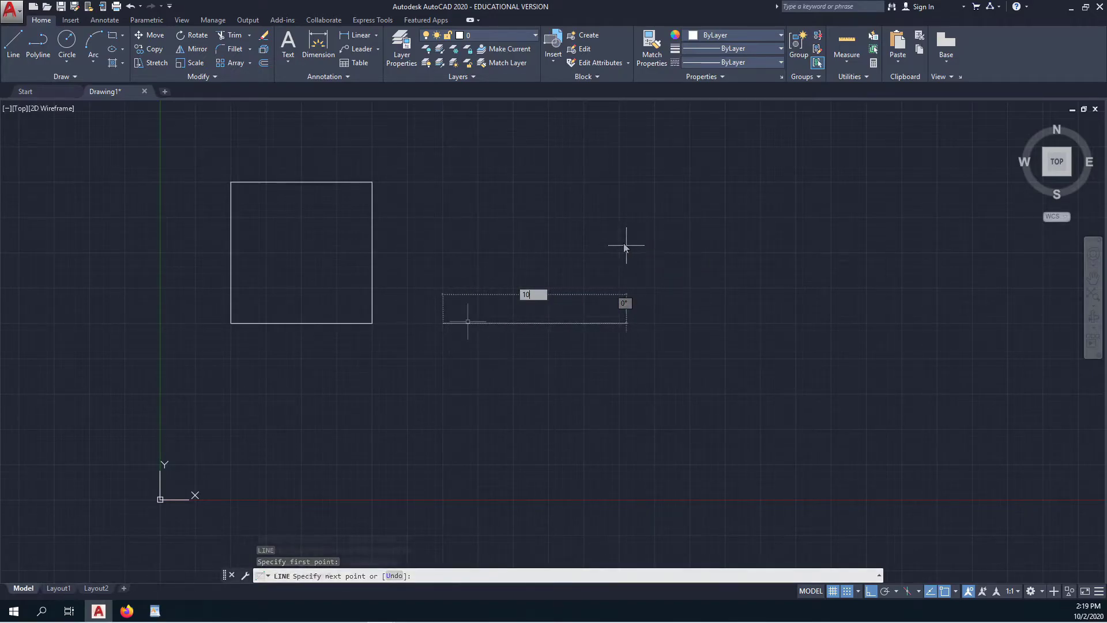
- Beside the square, draw a 10-unit line at 45° then a 10-unit line at -45°
key(Escape)
text(l)
key(Return)
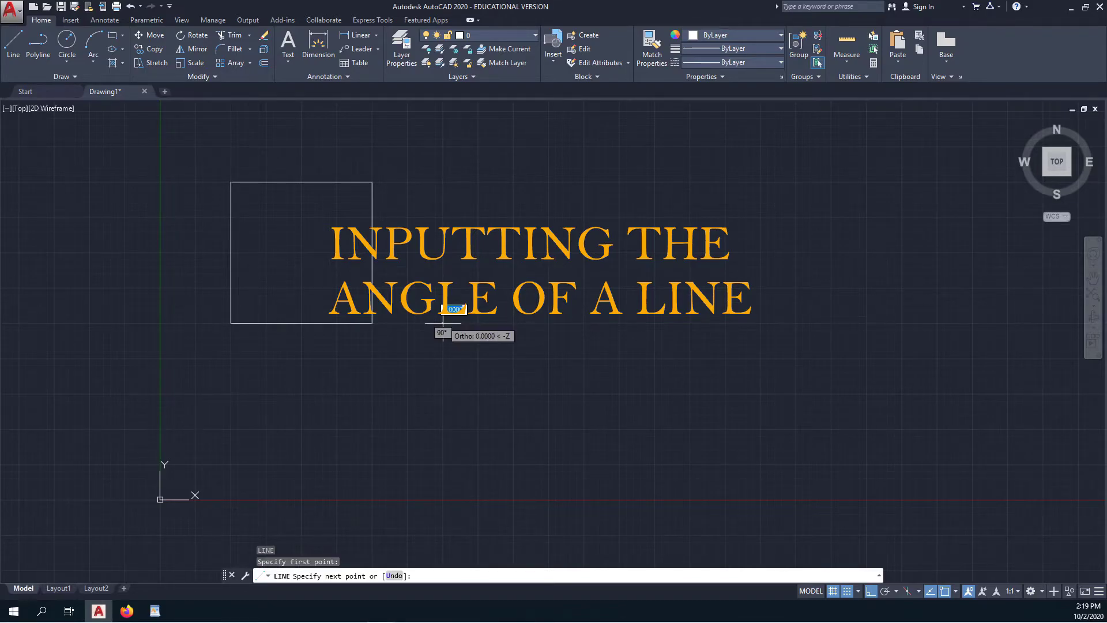
click(443, 323)
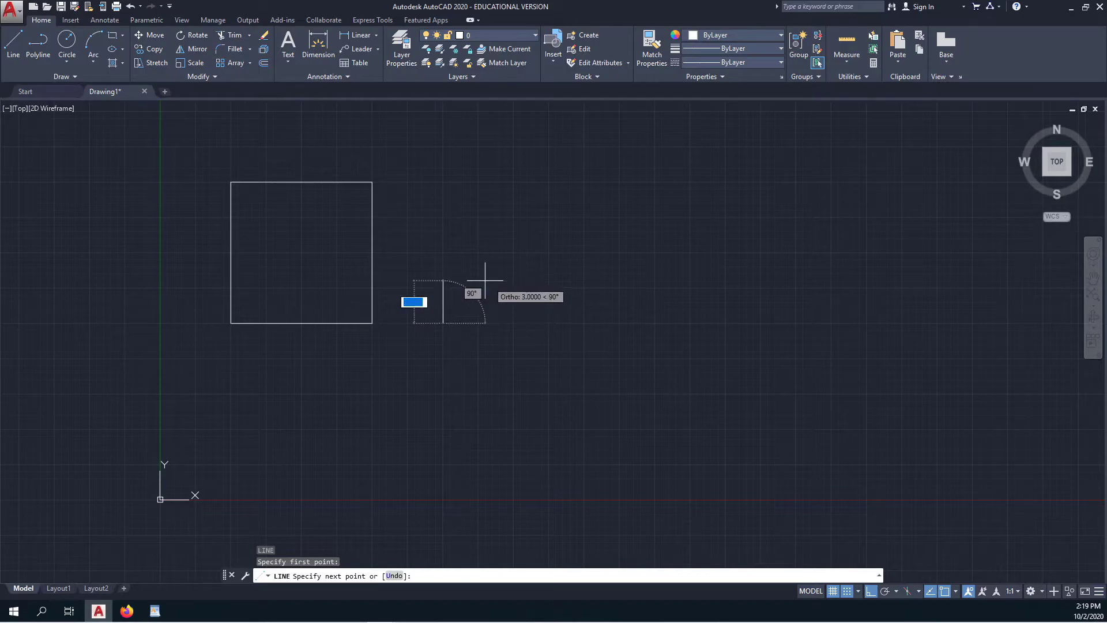
text(10)
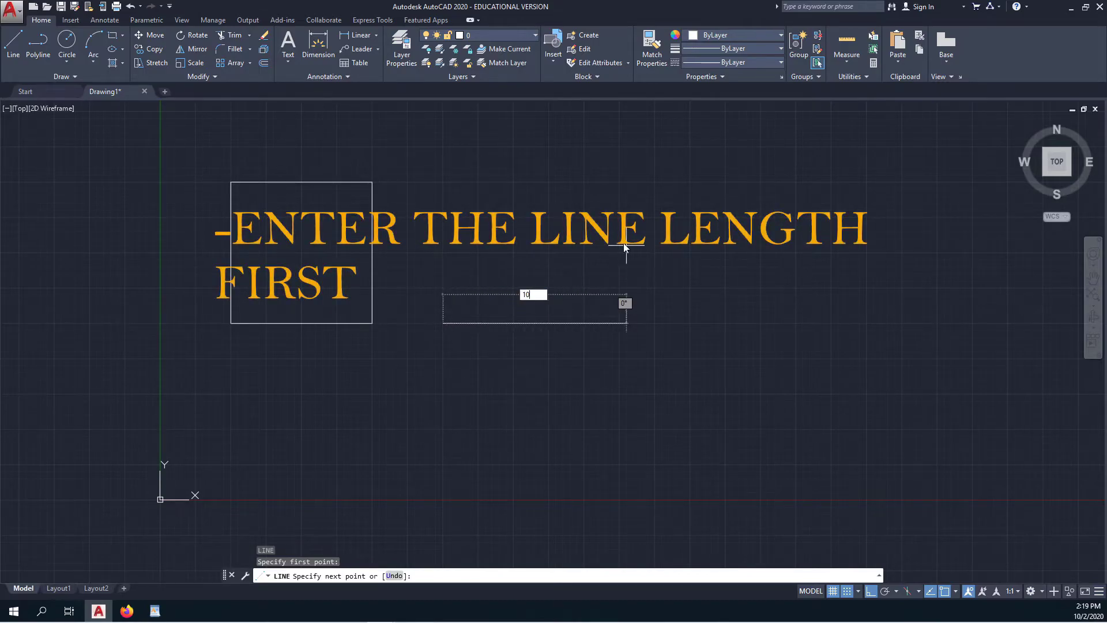
key(Tab)
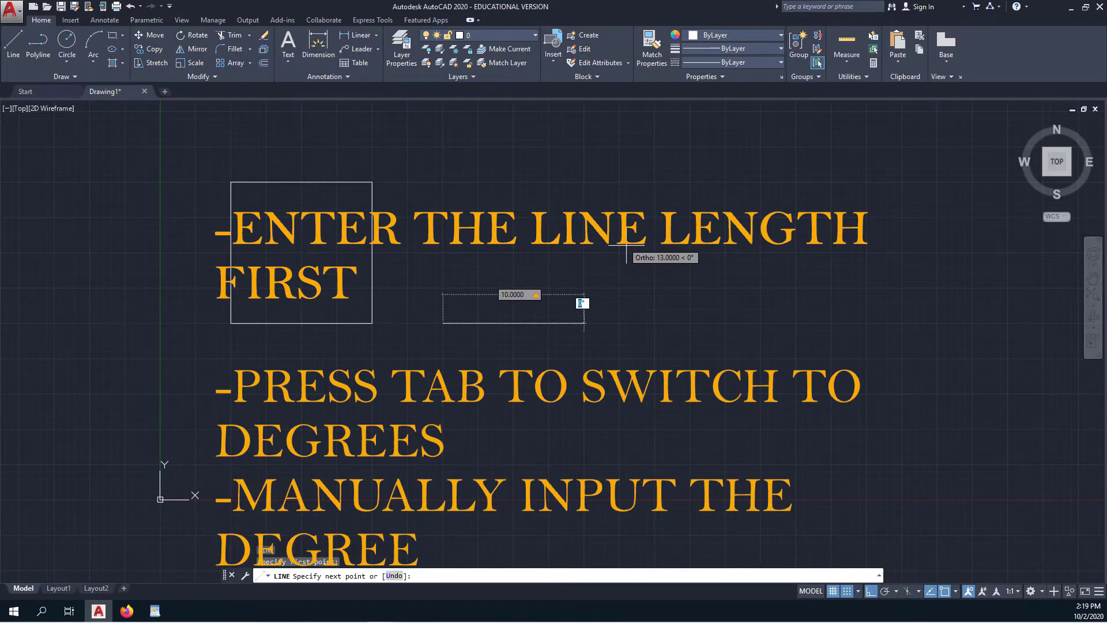
text(45)
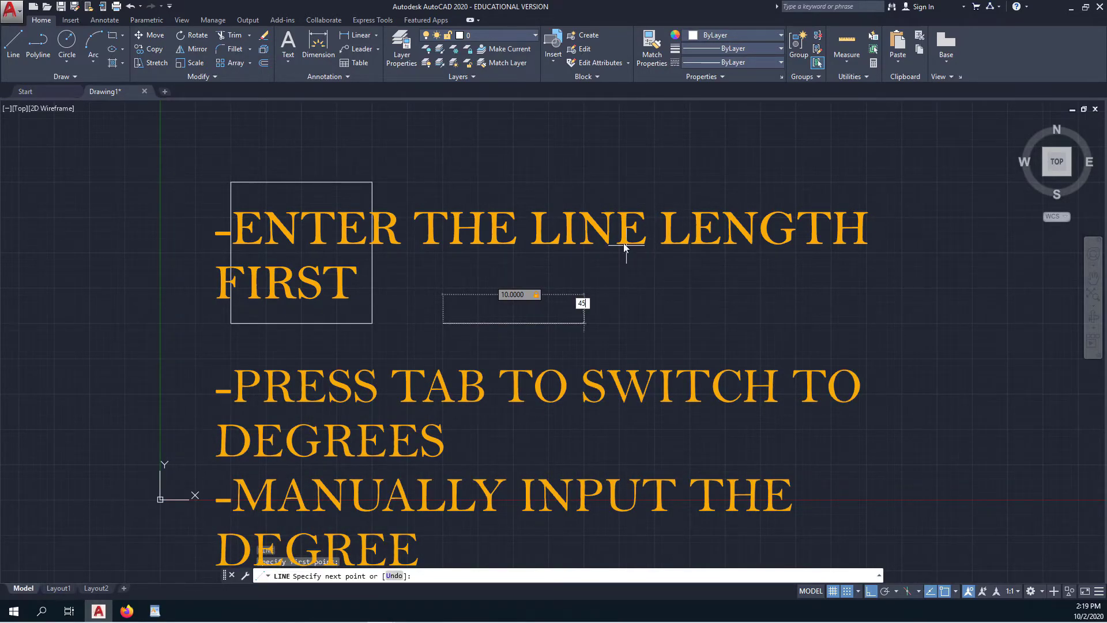
key(Return)
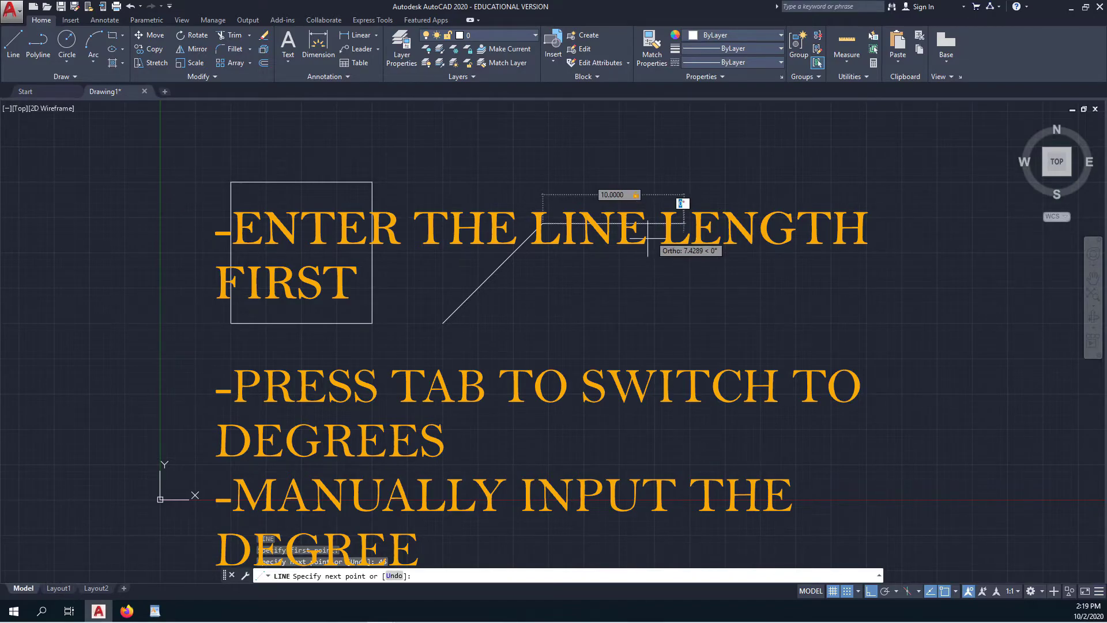
text(-45)
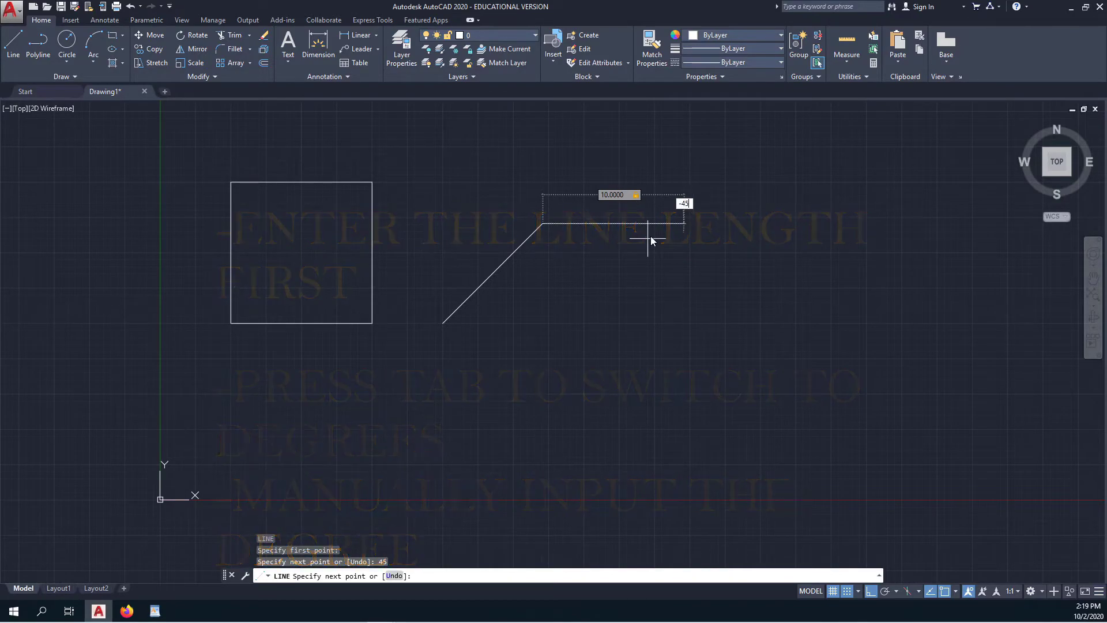
key(Return)
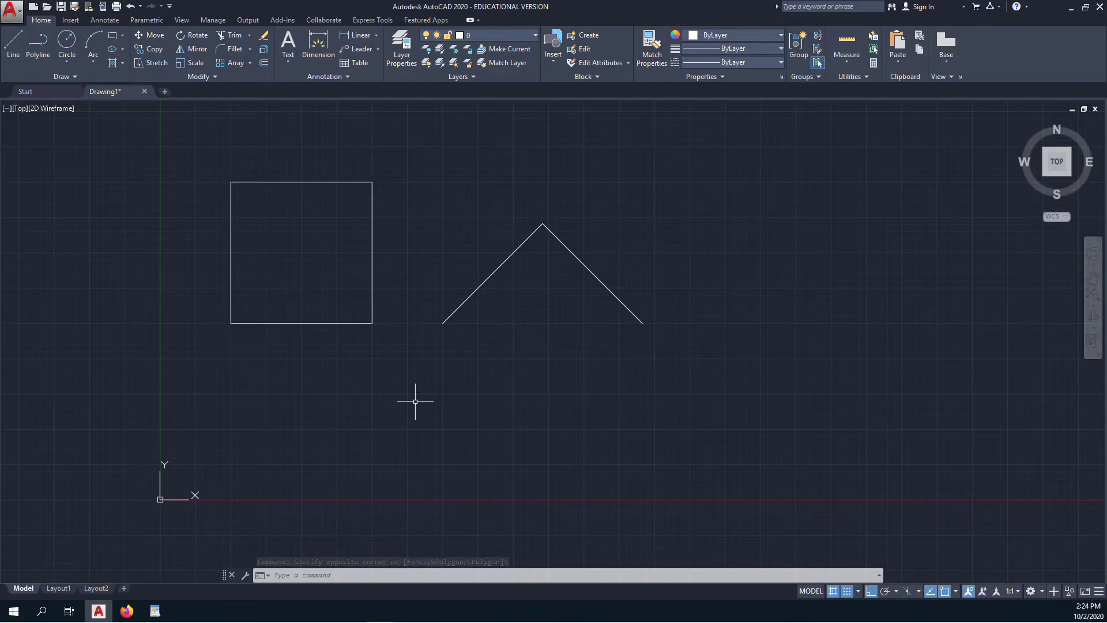
- Use Repeat LINE to draw a second 10-unit square overlapping the first
right_click(416, 402)
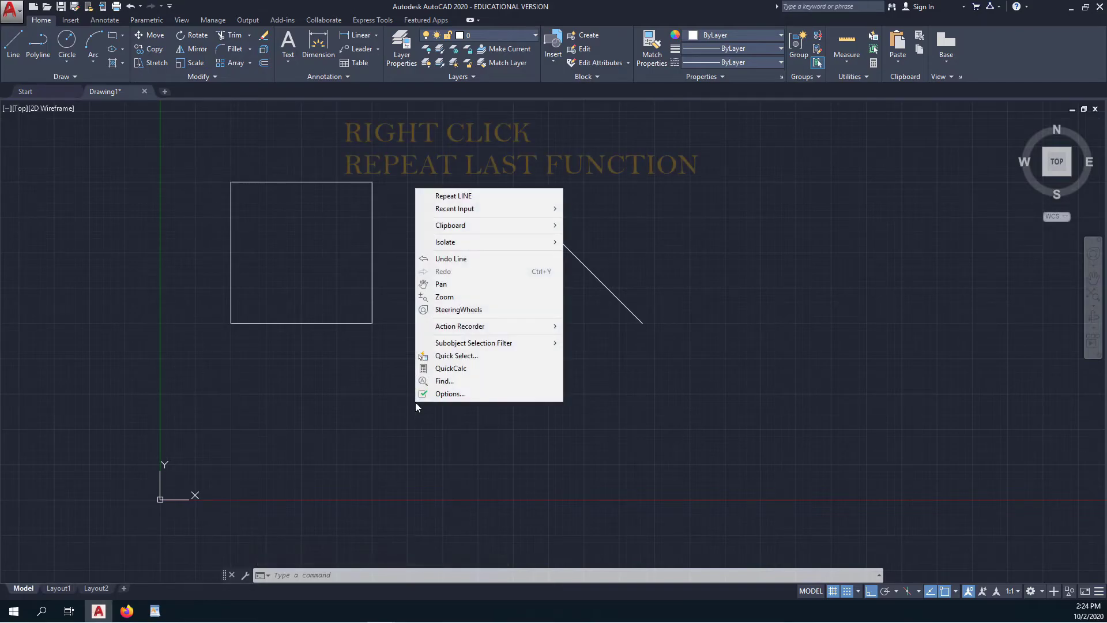
click(482, 197)
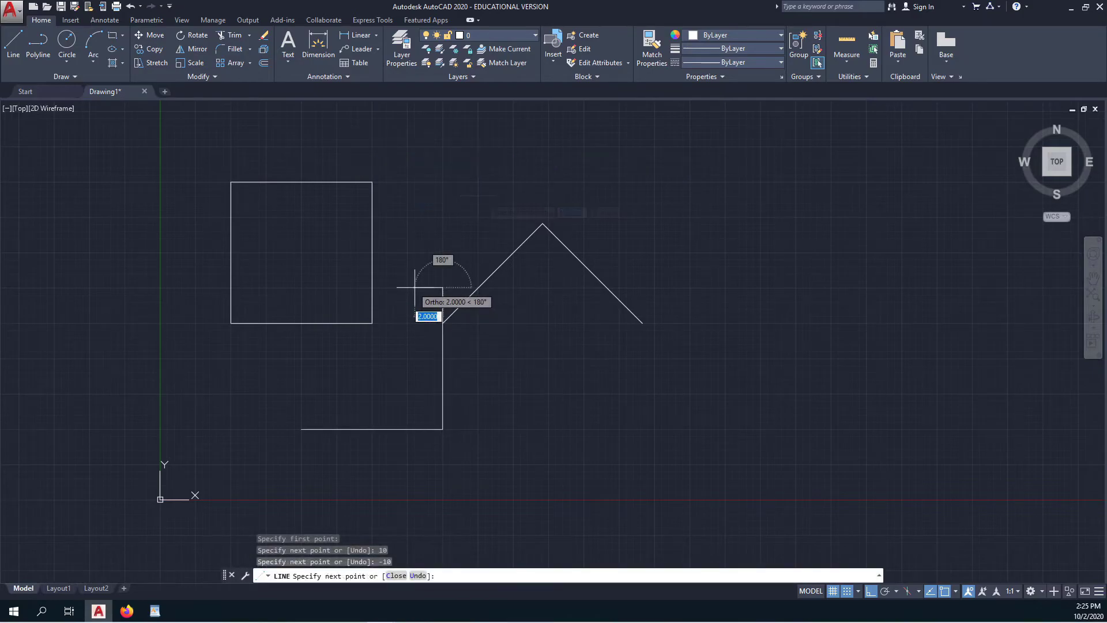
text(10)
key(Return)
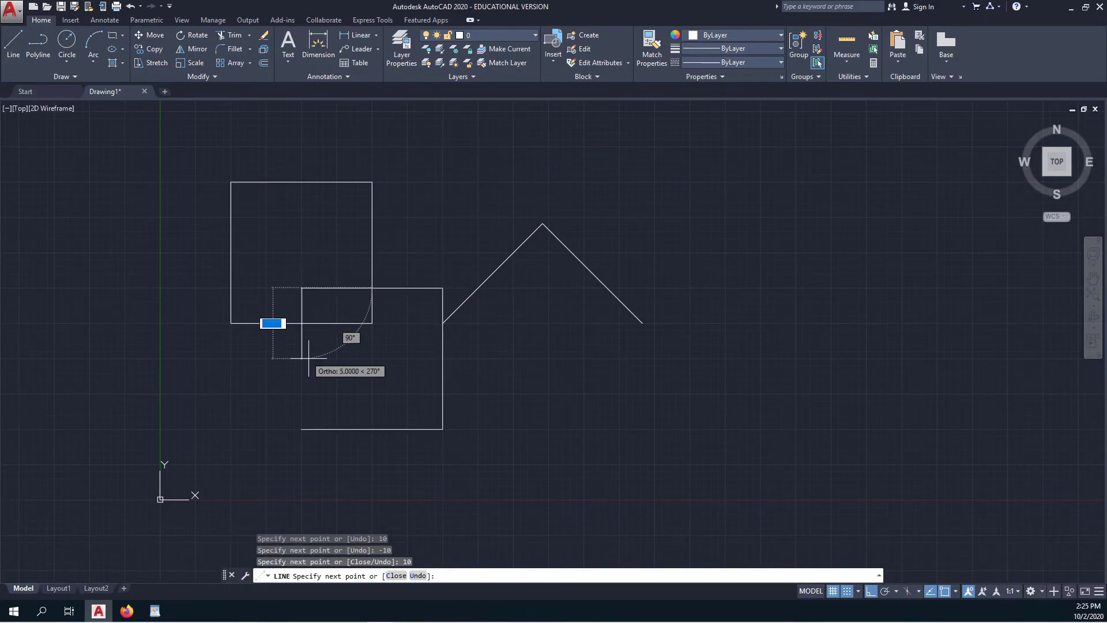
text(10)
key(Return)
key(Return)
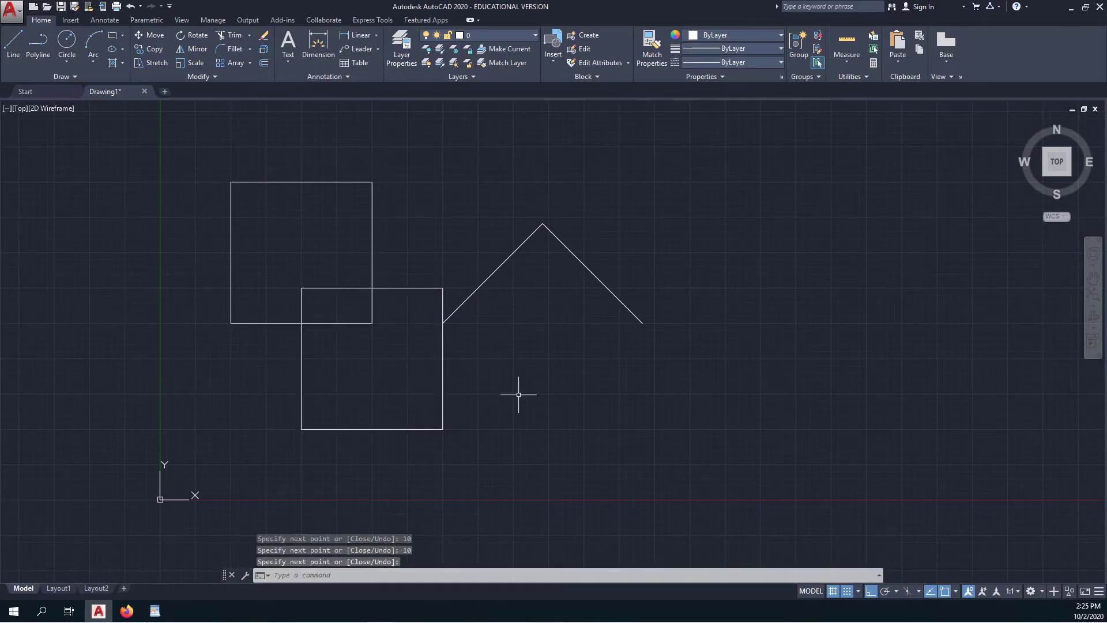
- Use Repeat LINE to trace an eight-corner rough rectangular outline below the peak
right_click(522, 394)
click(539, 189)
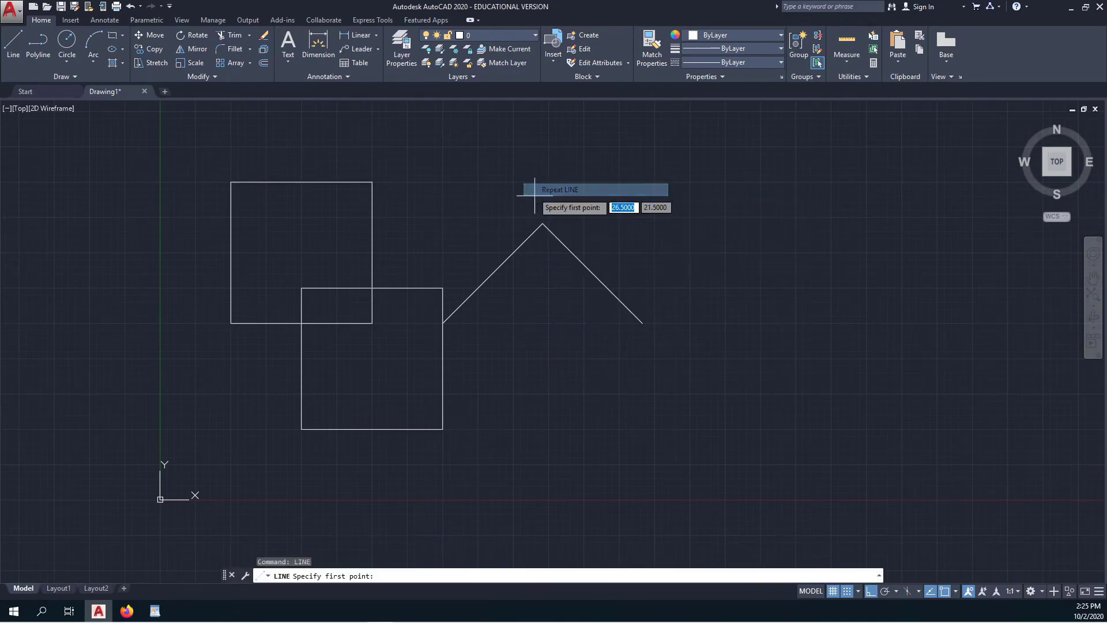
click(513, 394)
click(703, 394)
click(703, 464)
click(591, 465)
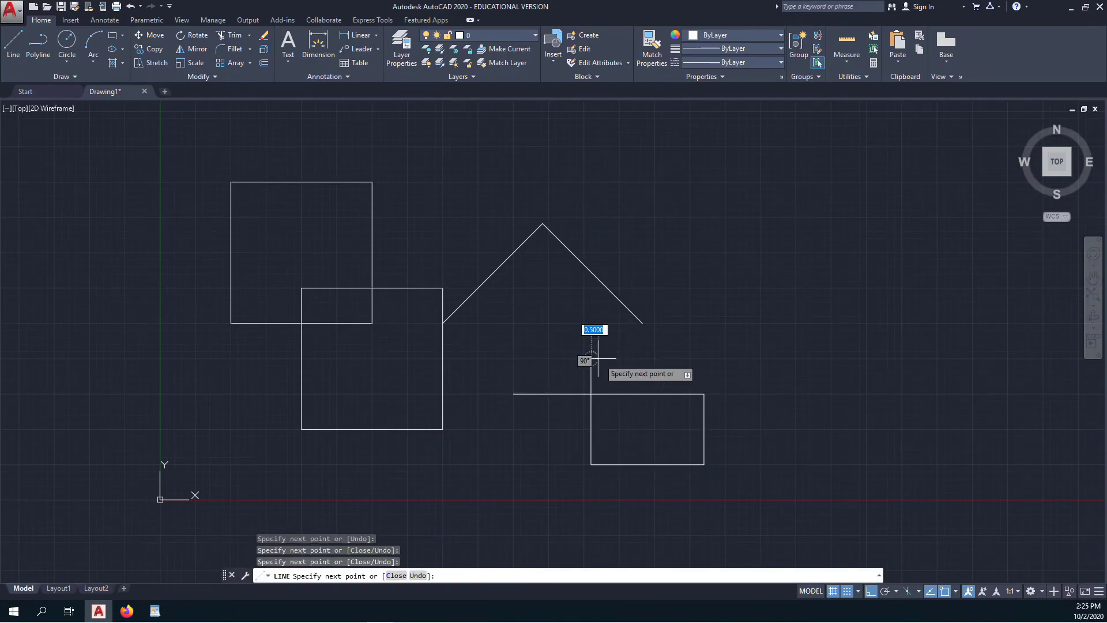
click(591, 359)
click(725, 359)
click(725, 436)
click(662, 436)
key(Return)
right_click(692, 285)
click(739, 292)
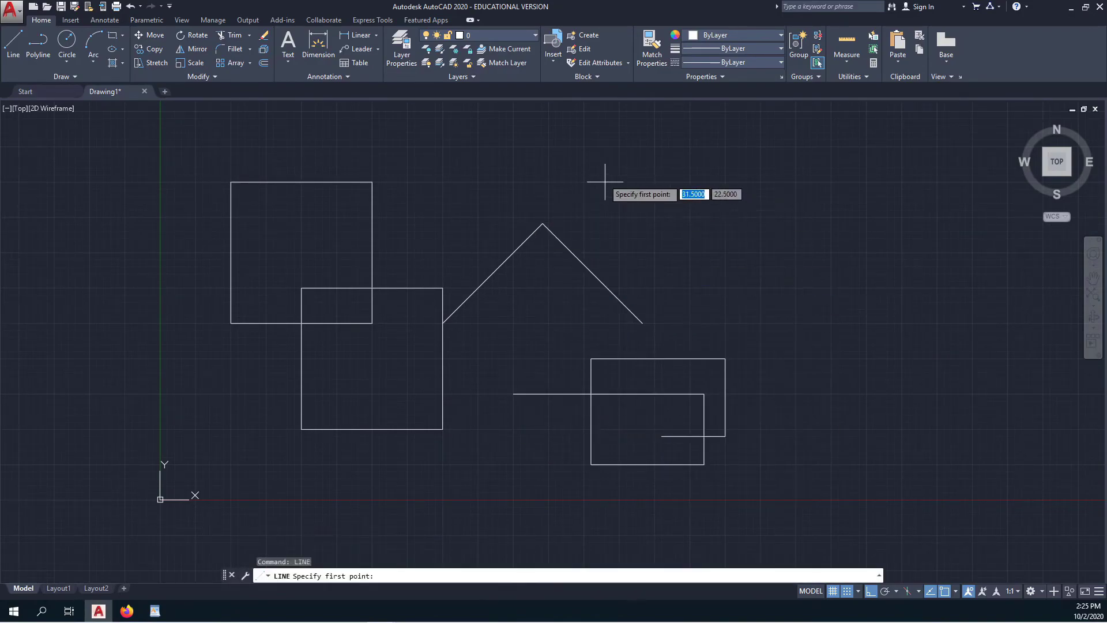
click(605, 182)
click(768, 182)
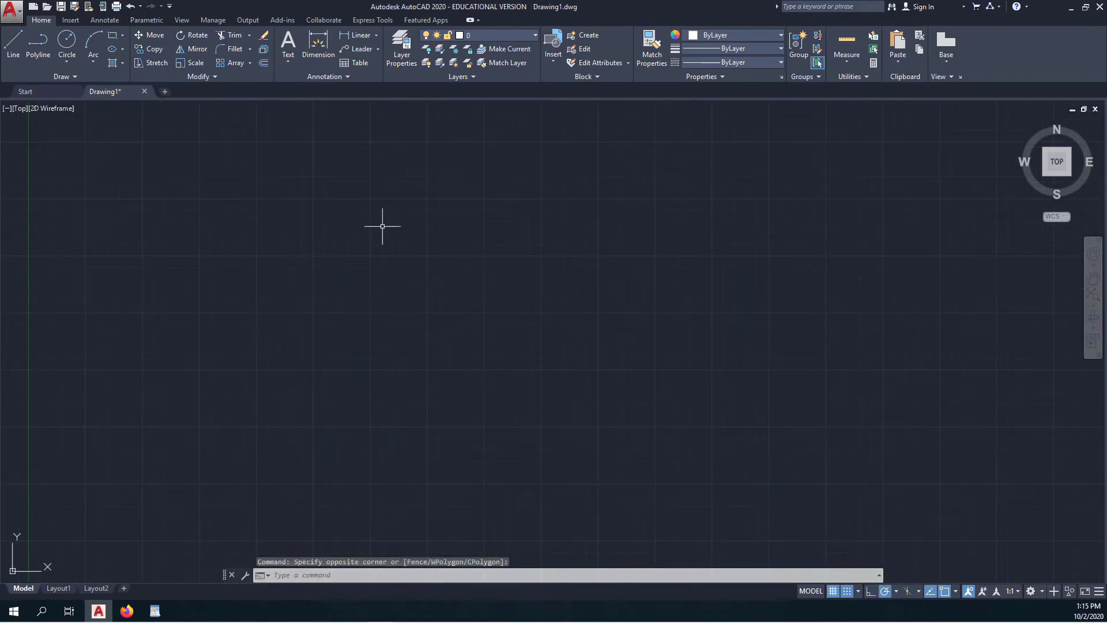